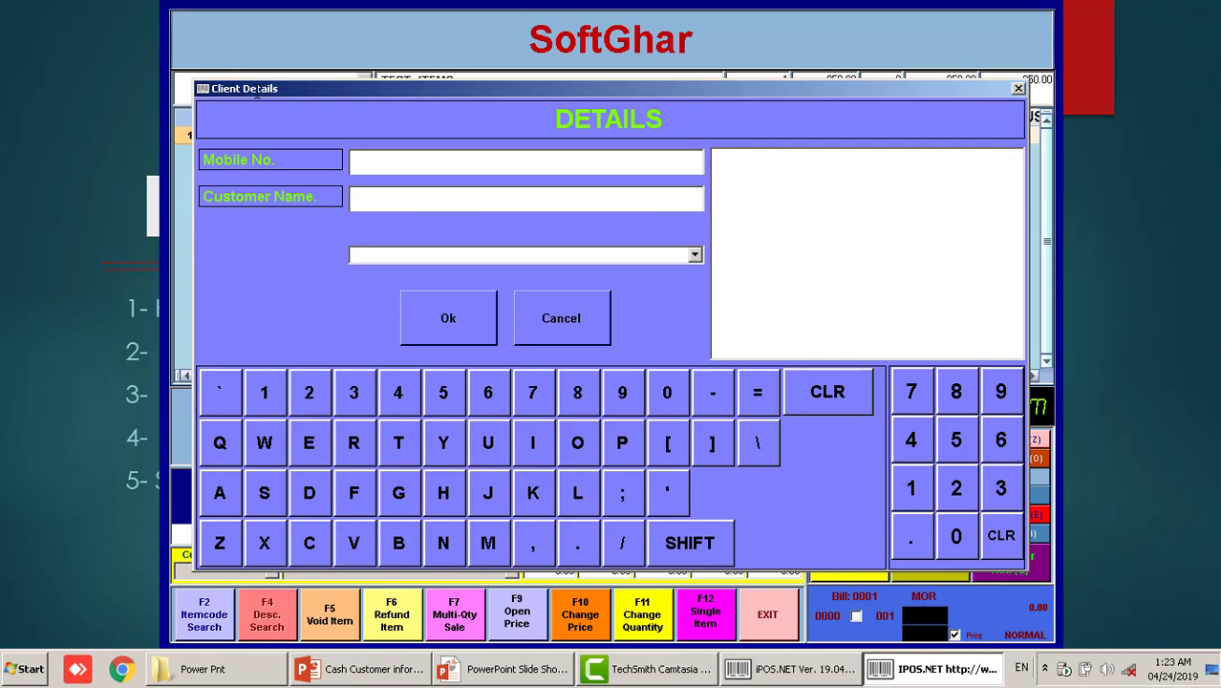
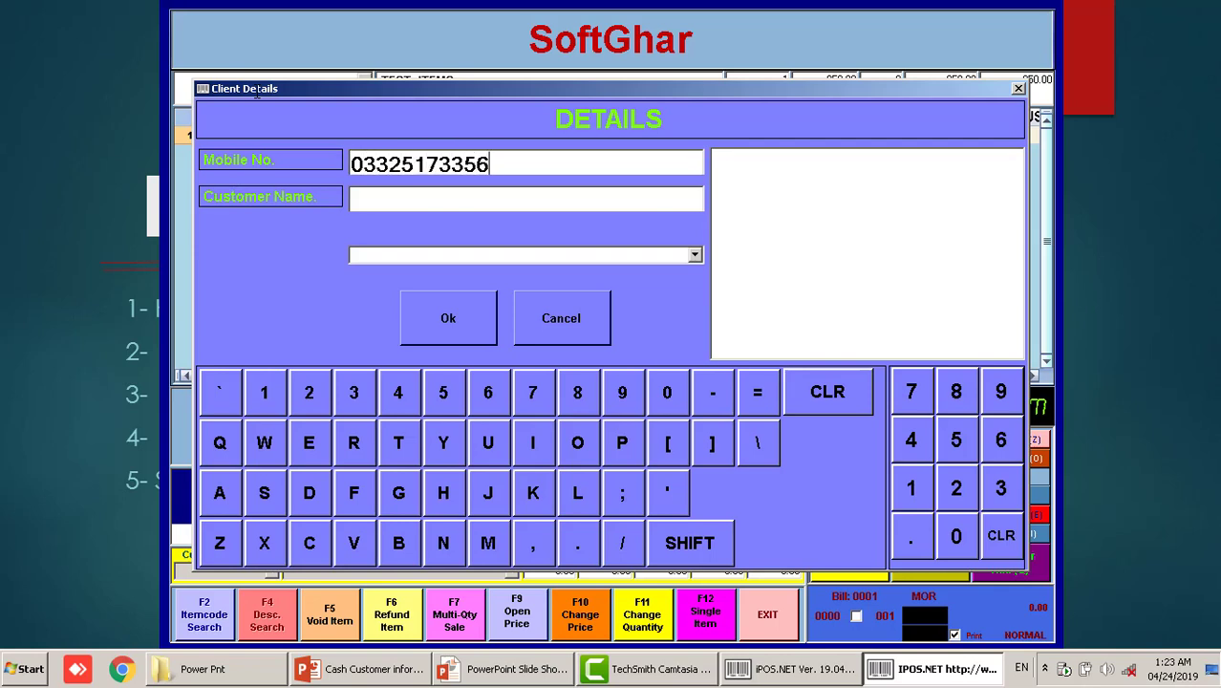
Enter the customer's mobile number and name in Client Details and finalize bill 0001
key("Tab")
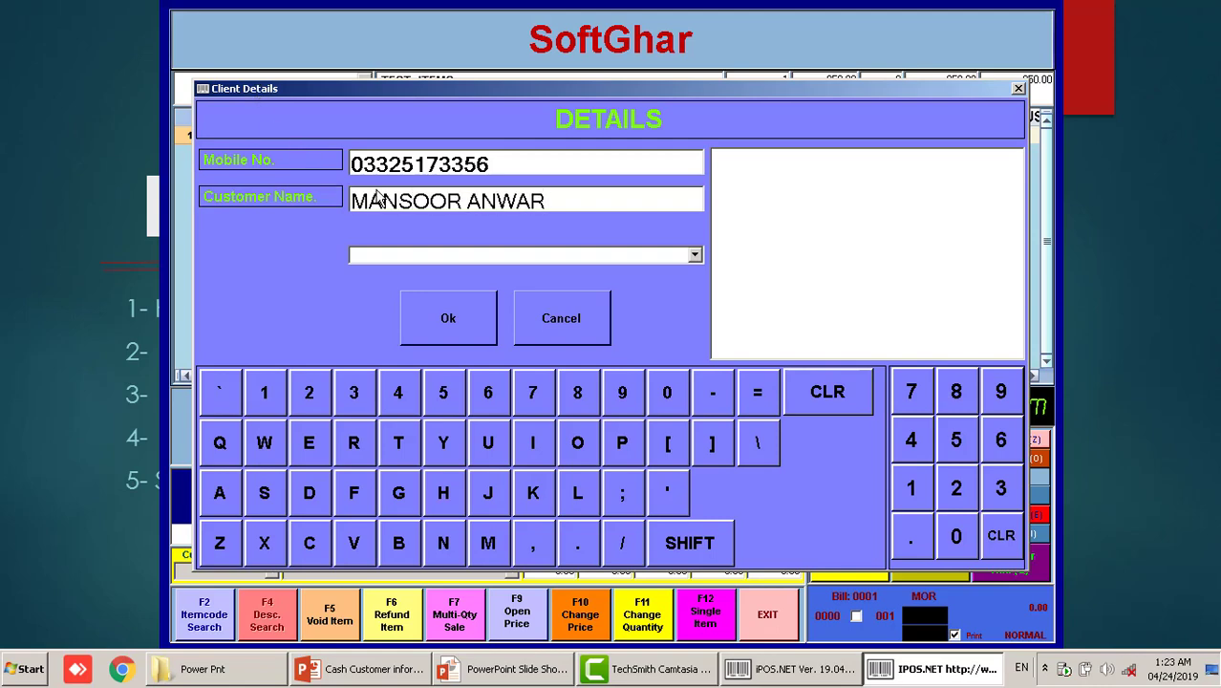
left_click(439, 312)
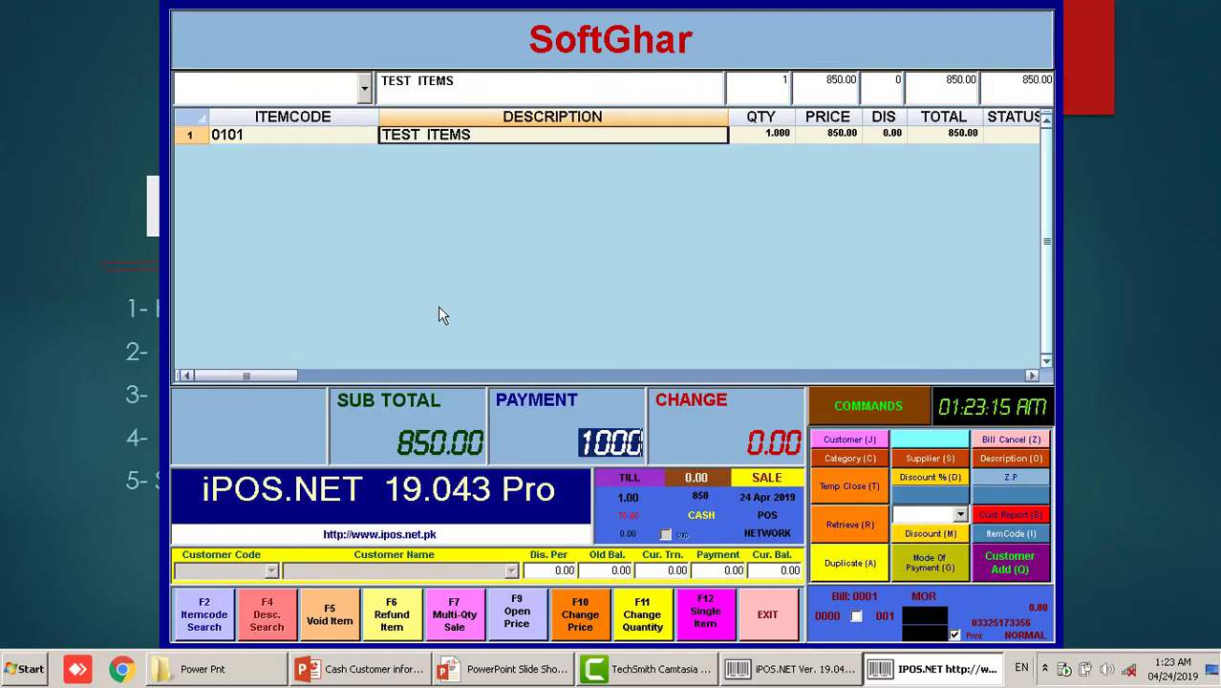
key("Return")
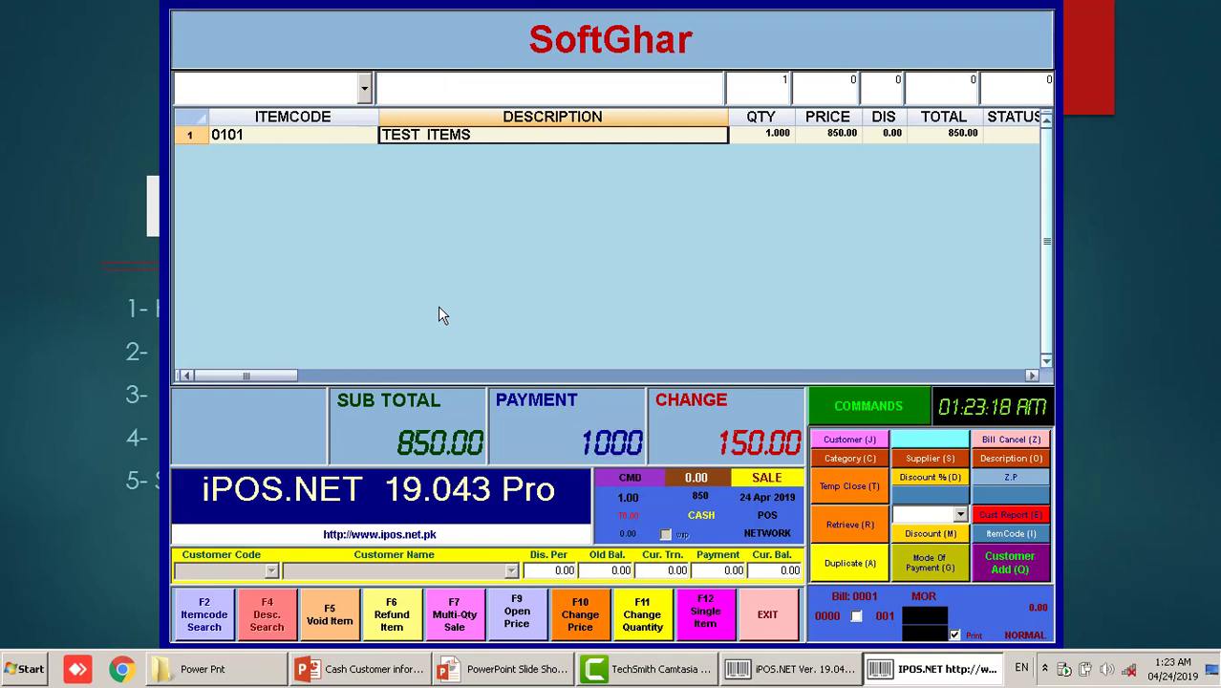
Add item 0101 TEST ITEMS (850.00) to new bill 0002 and move to payment
type("0101")
key("Return")
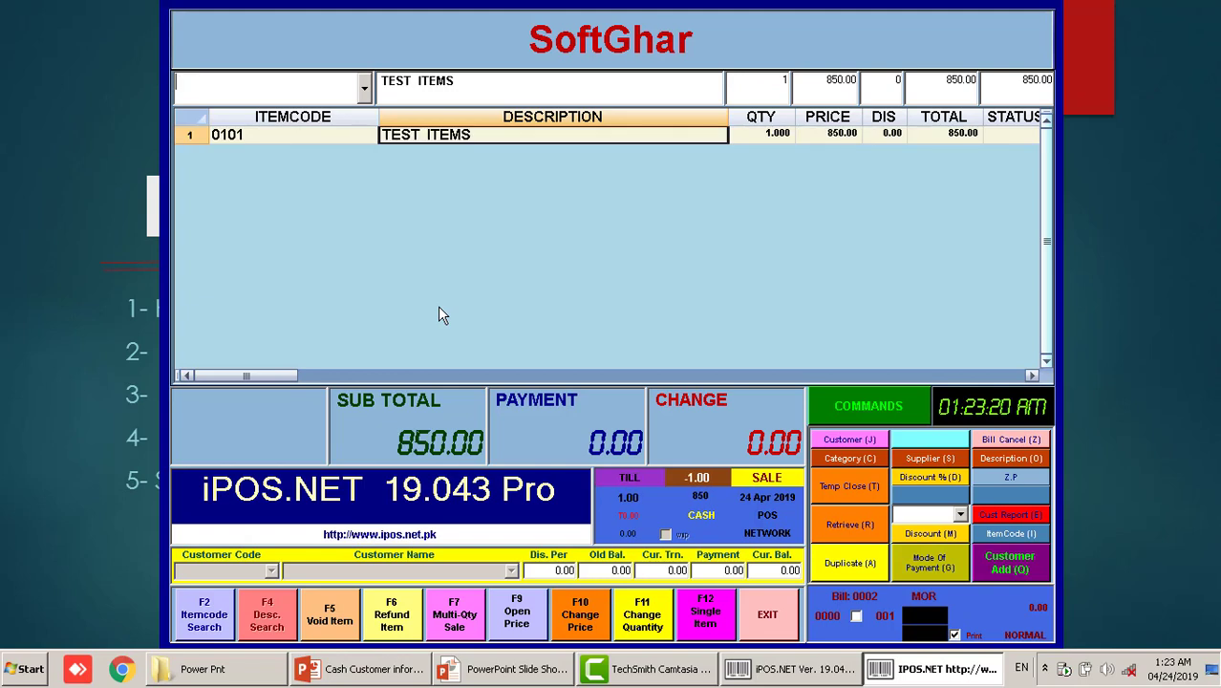
key("Return")
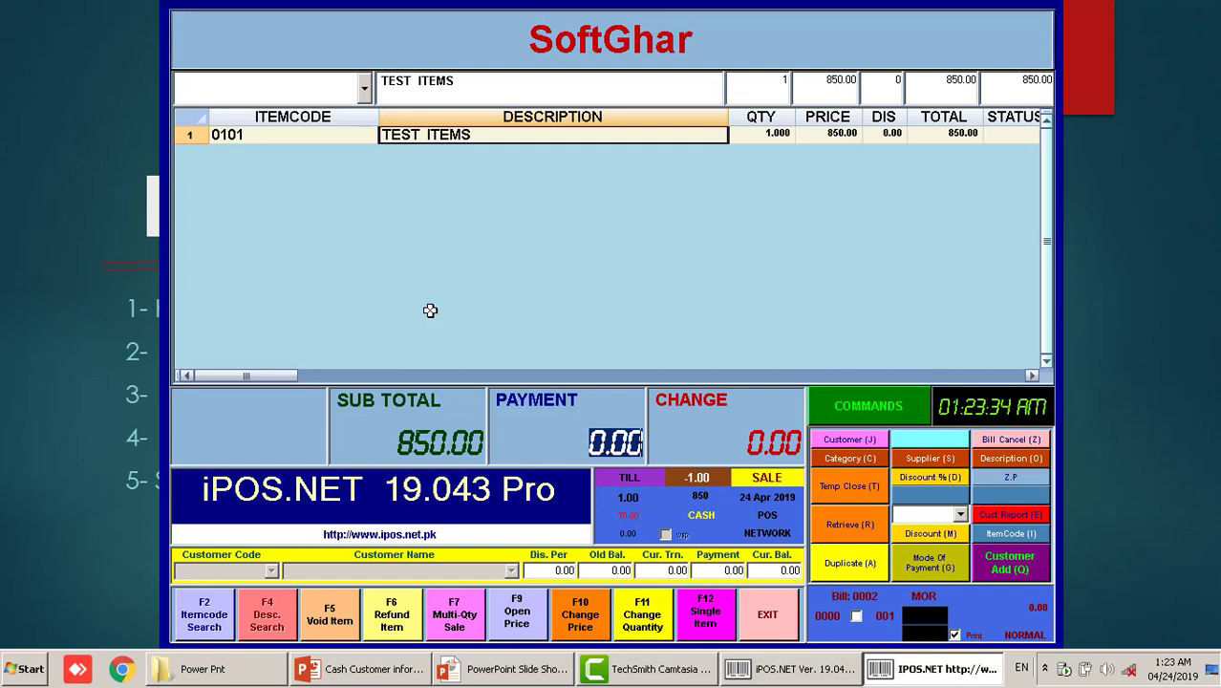
Pay 1000 on bill 0002 and search saved customers by the customer's name
type("1000")
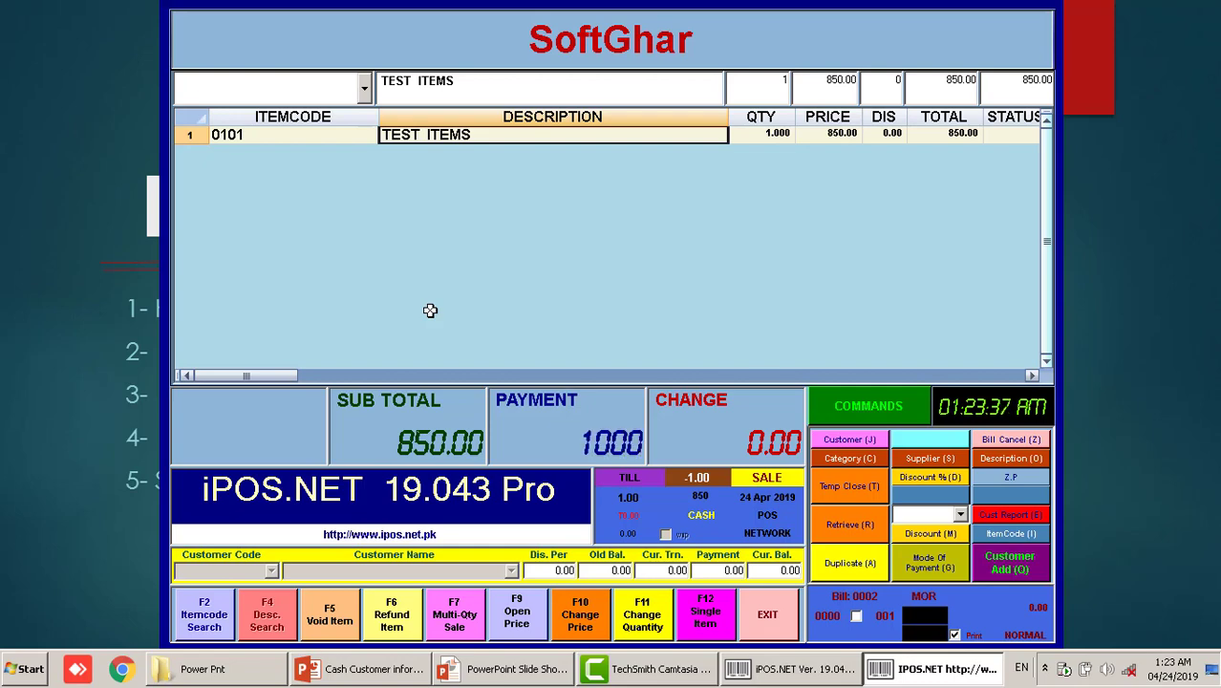
key("Return")
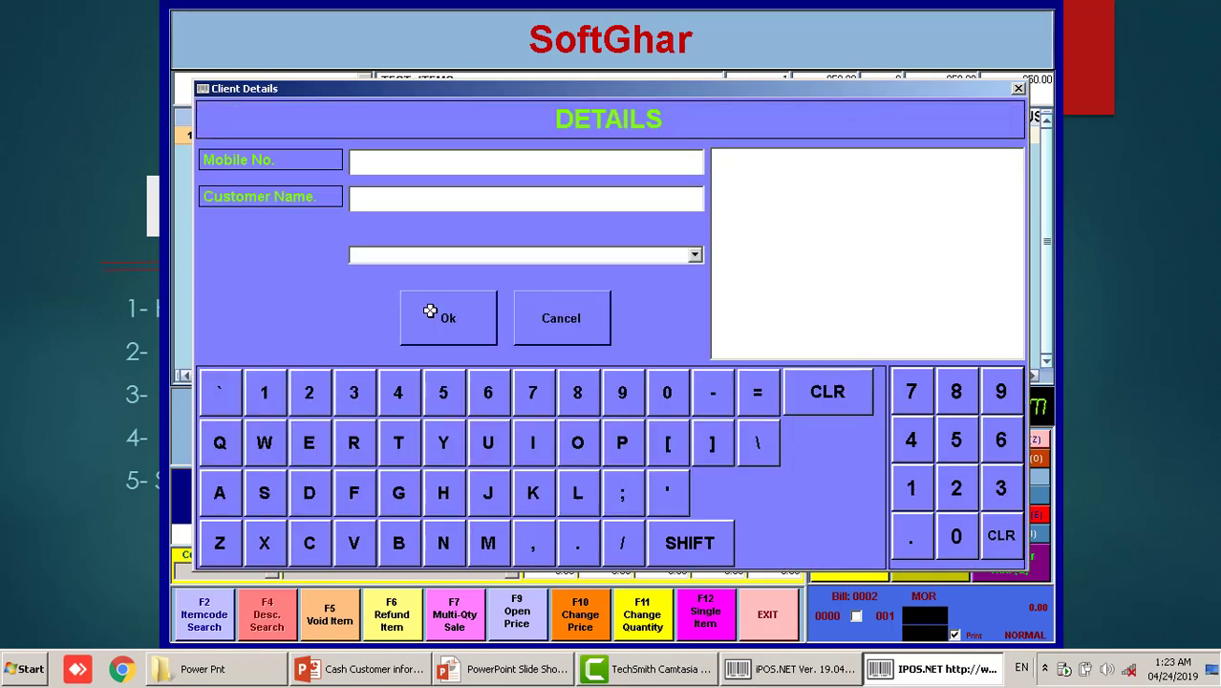
type("/MANSOOR")
key("Return")
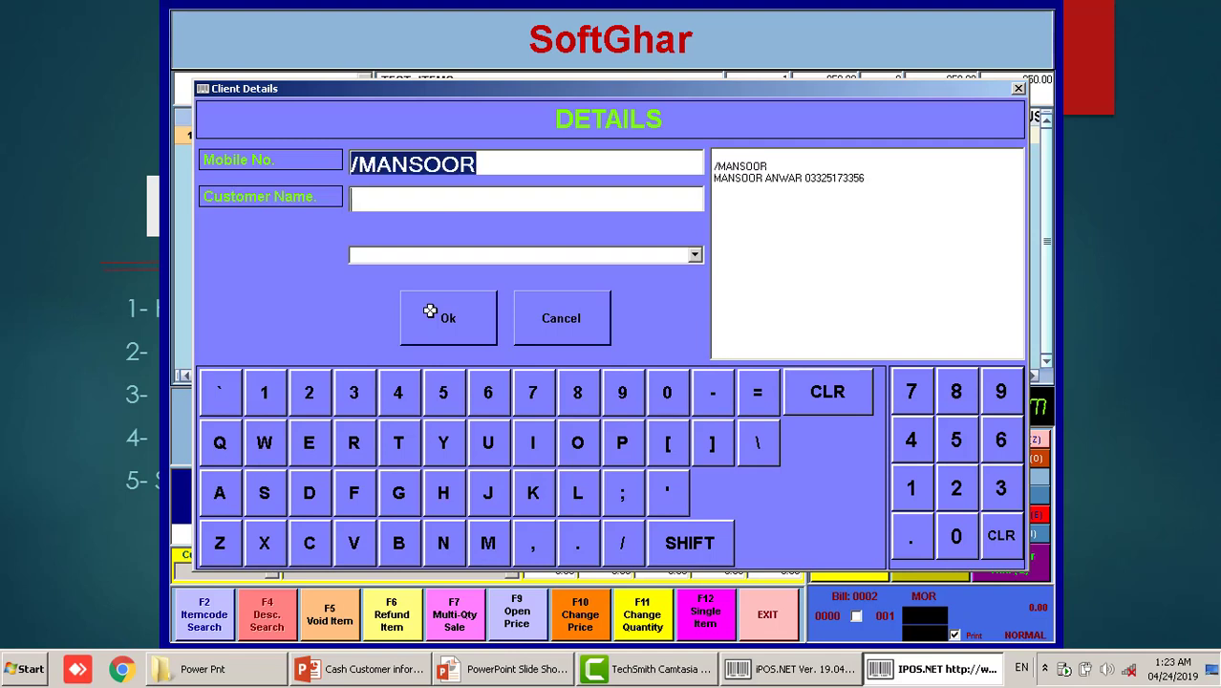
Attach the saved customer to bill 0002, finalize it, and add item 0101 to bill 0003
left_click(770, 172)
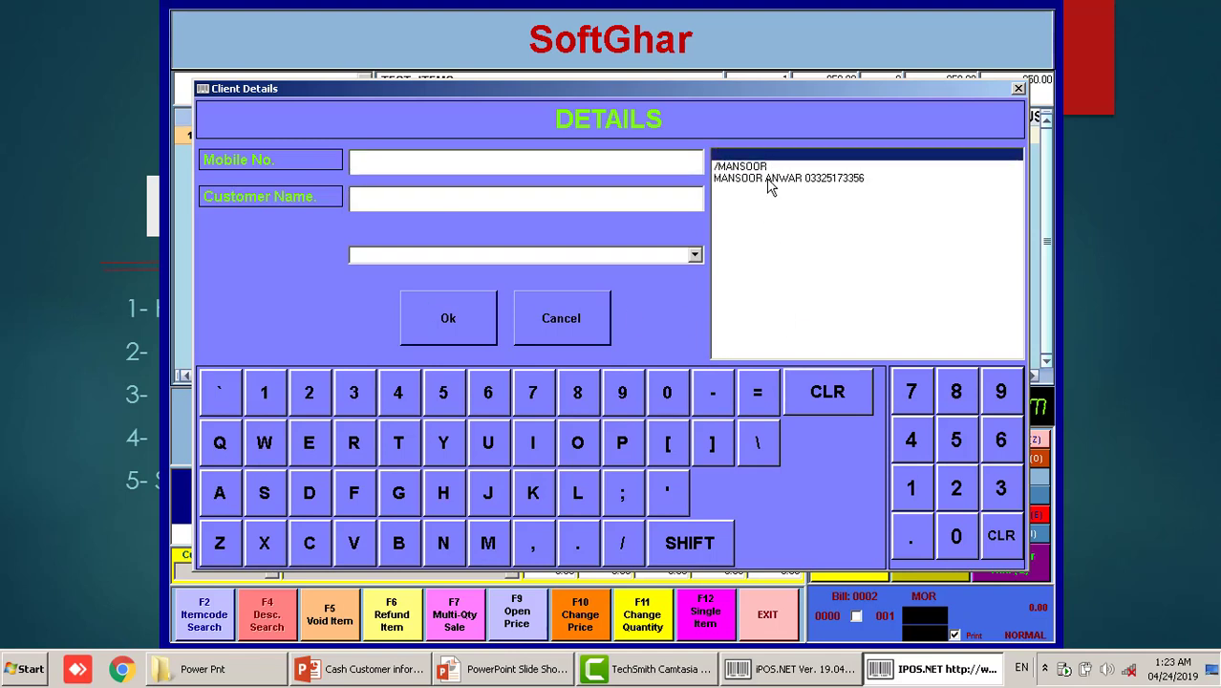
left_click(768, 180)
left_click(744, 168)
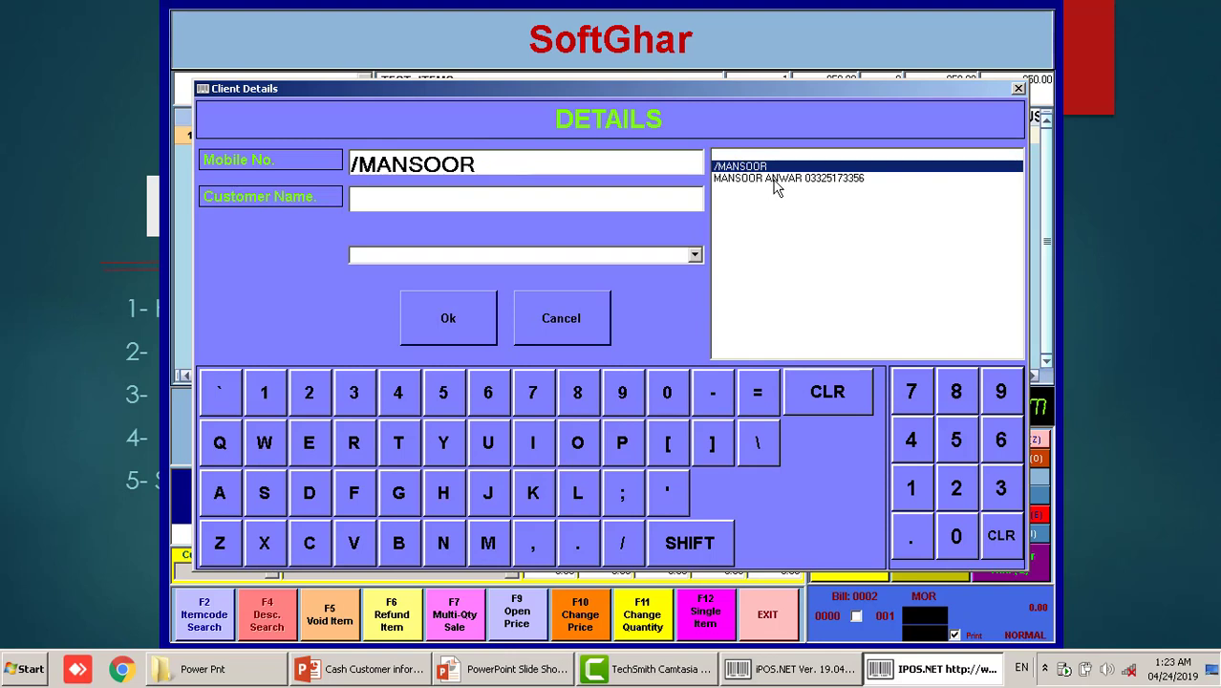
left_click(774, 182)
left_click(754, 168)
left_click(783, 181)
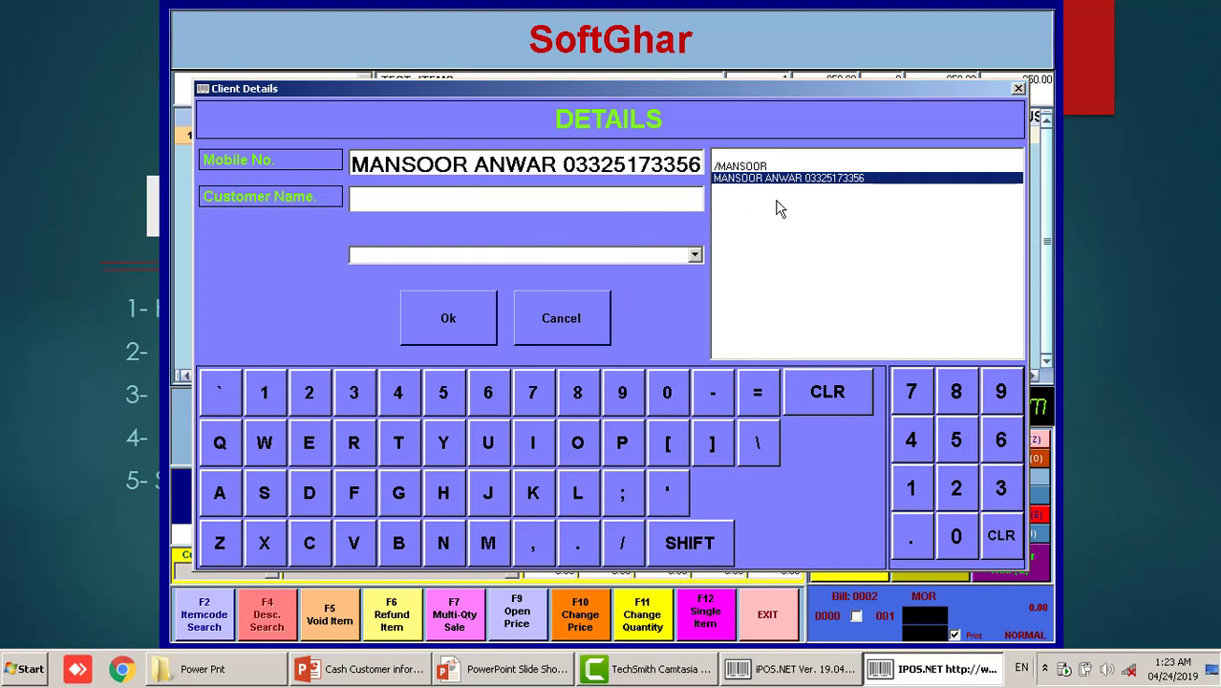
left_click(445, 323)
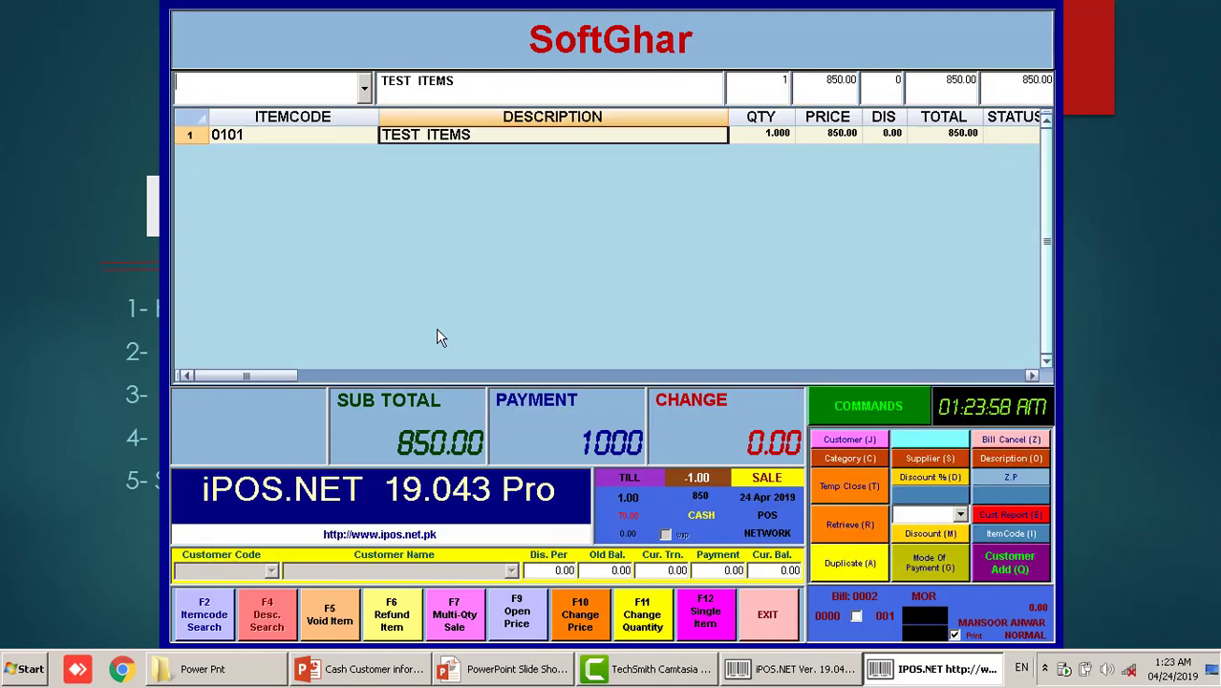
key("Return")
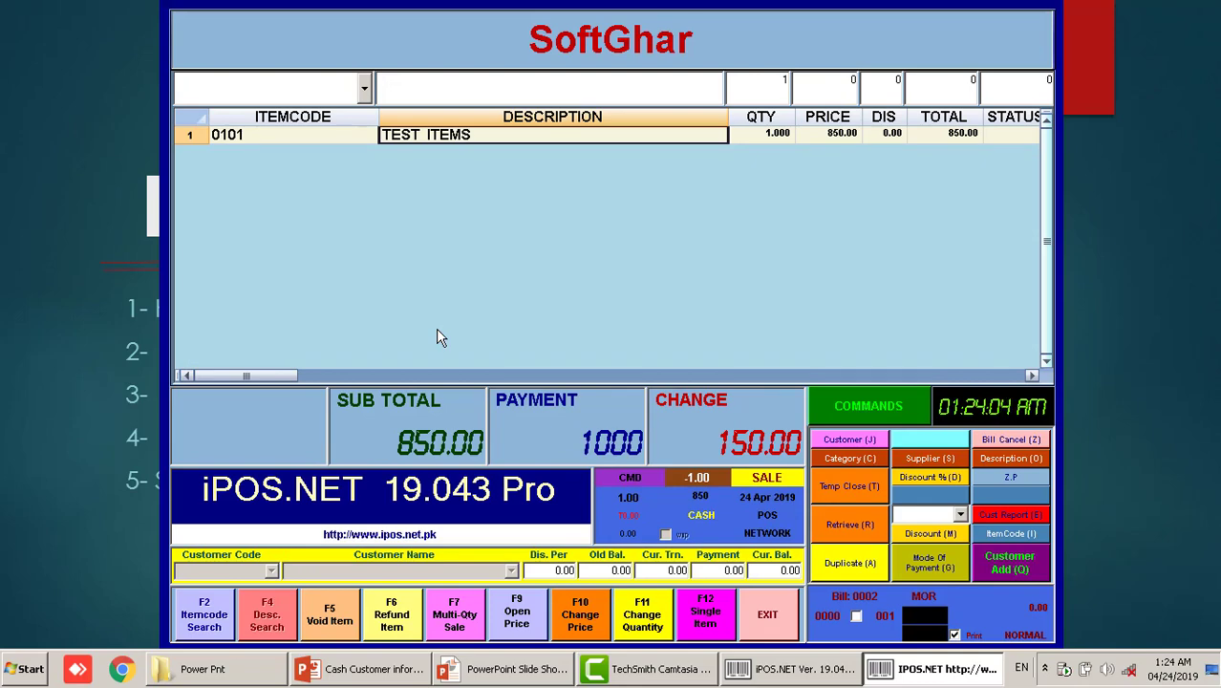
type("0101")
key("Return")
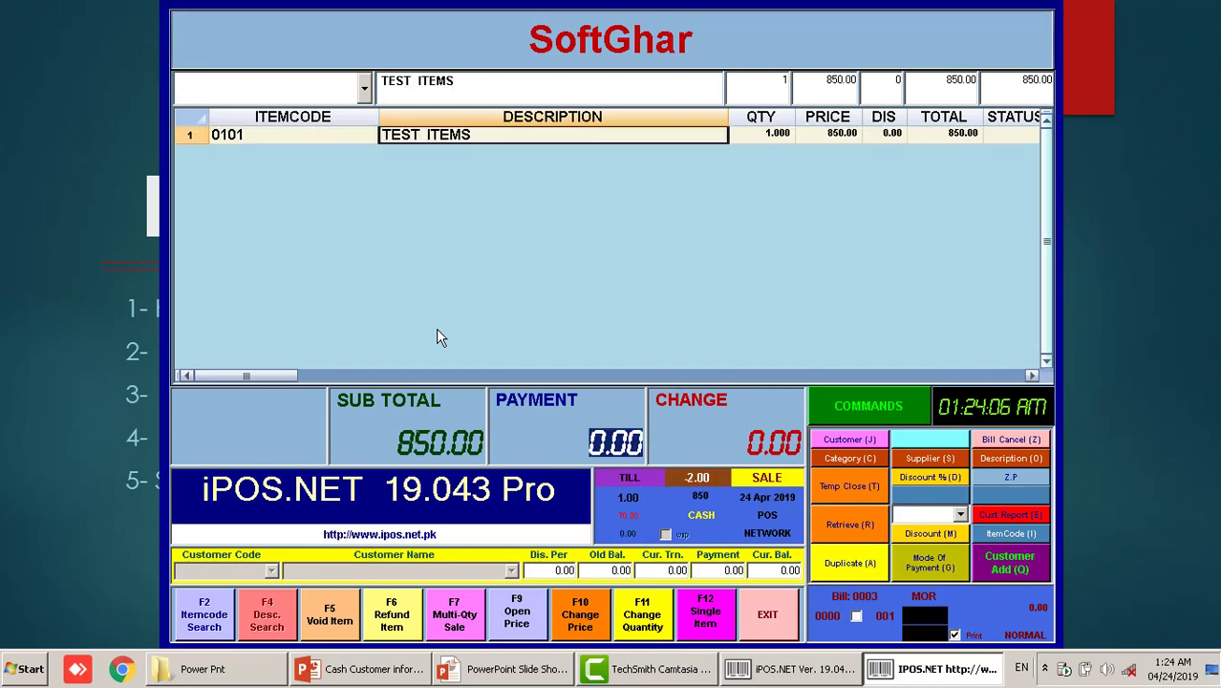
Pay bill 0003 with 1000 (150.00 change) without customer details, then return to the slide show
type("1000")
key("Return")
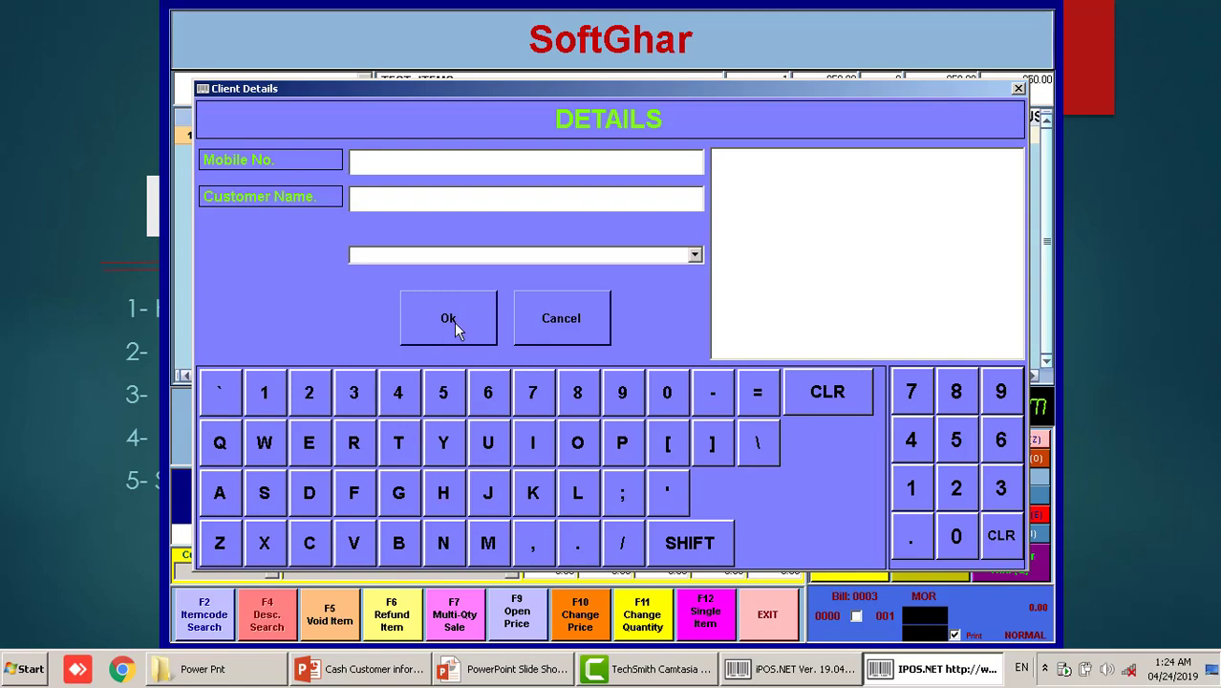
left_click(526, 327)
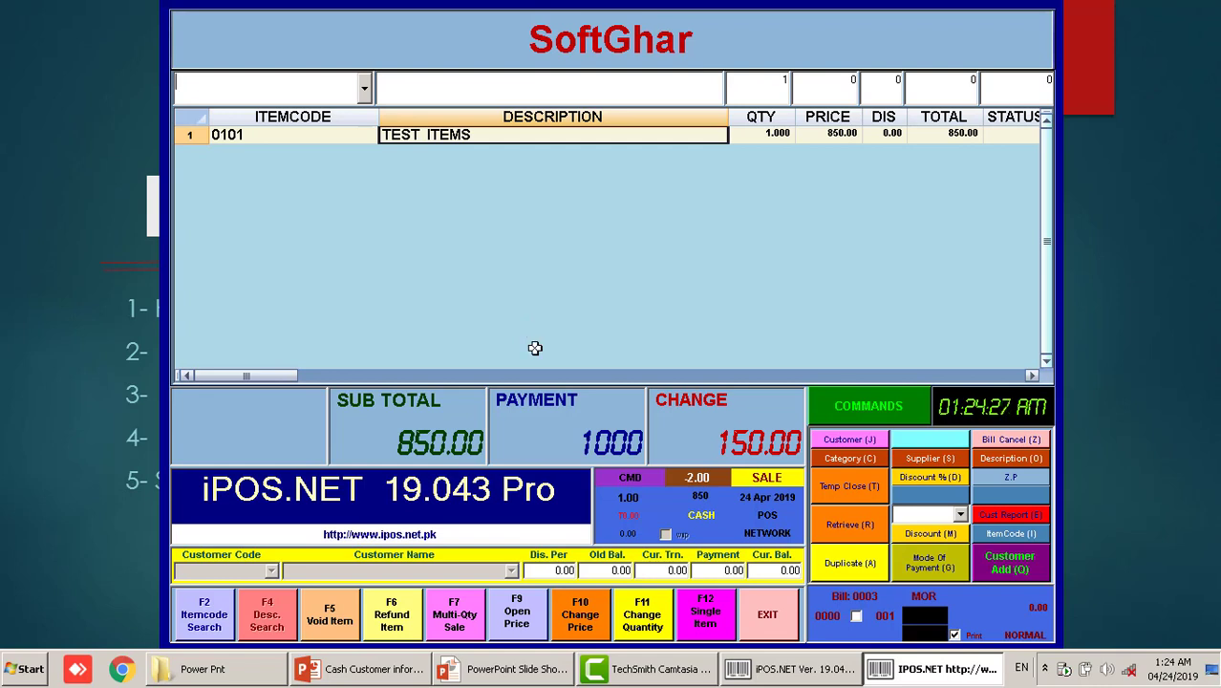
key("alt+Tab")
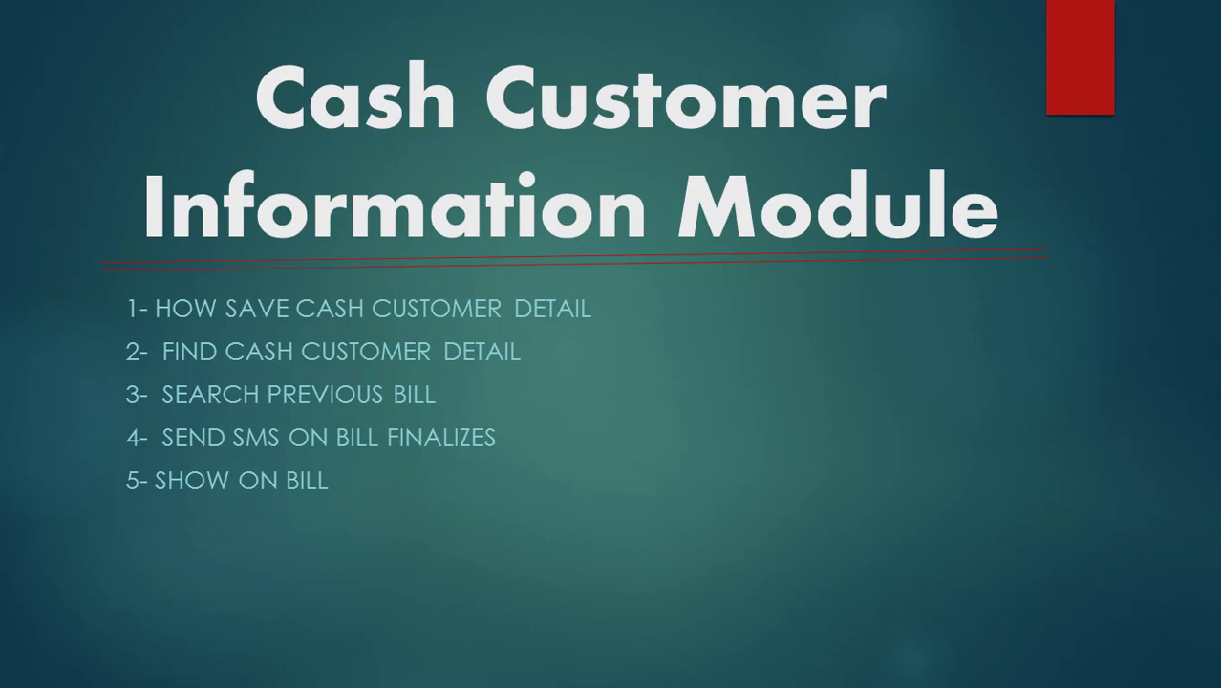
Return to iPOS.NET and open the Duplicate Bill window with Ctrl+H
key("alt+Tab")
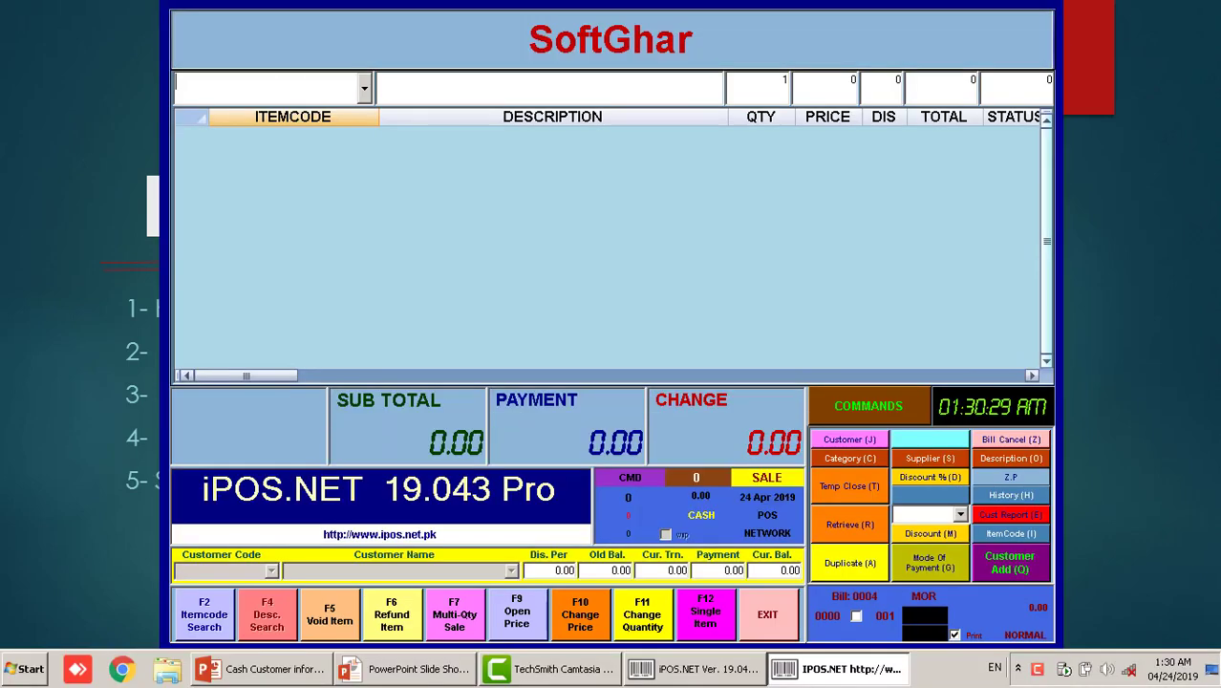
key("ctrl+h")
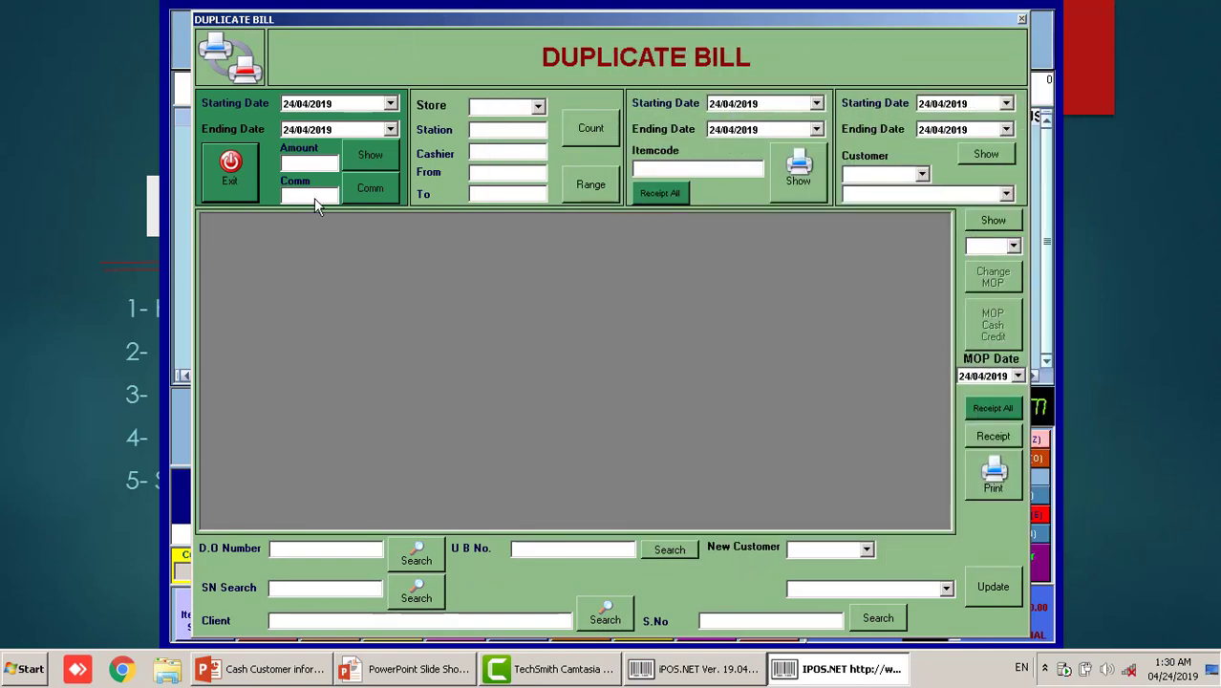
Search bills by the customer's name and open the detail of their second 23/04/2019 bill
left_click(350, 622)
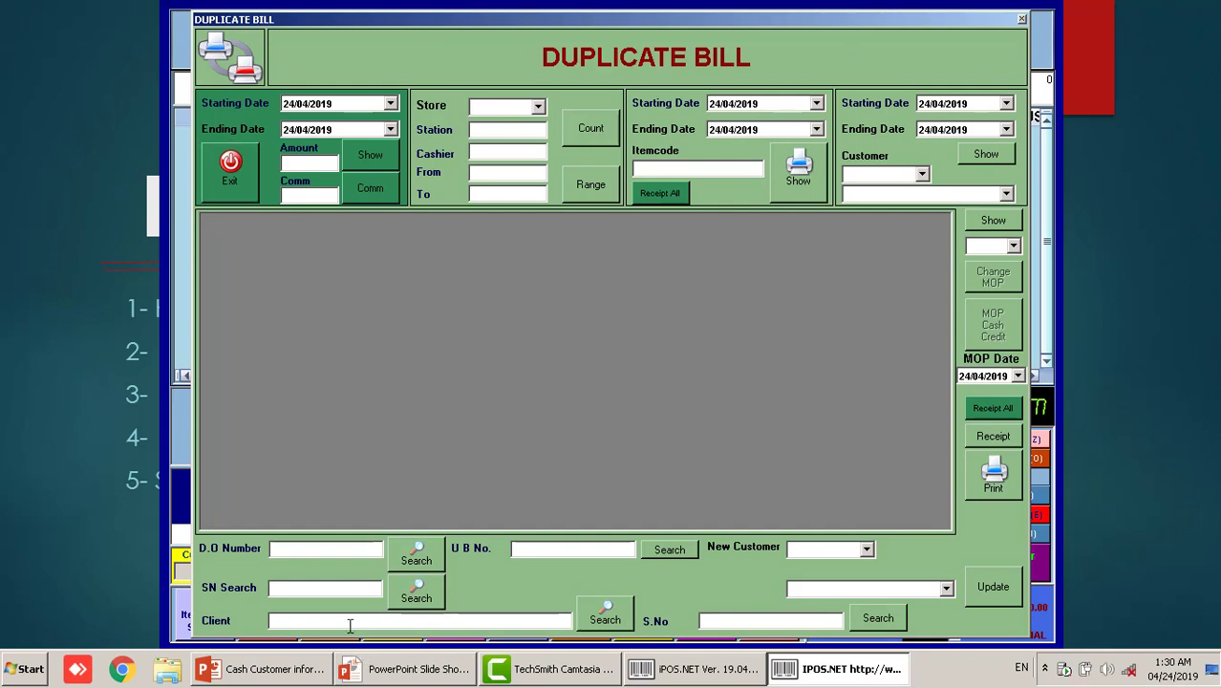
type("MANSOOR")
left_click(605, 614)
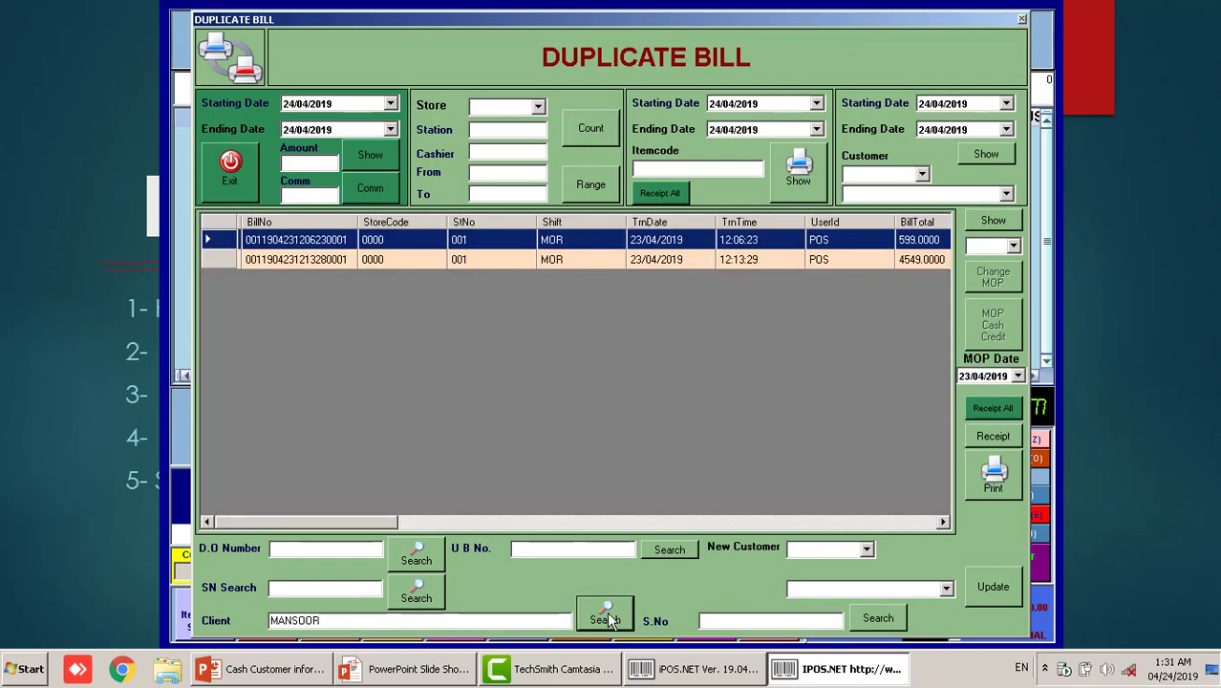
left_click(382, 258)
left_click(378, 243)
double_click(408, 258)
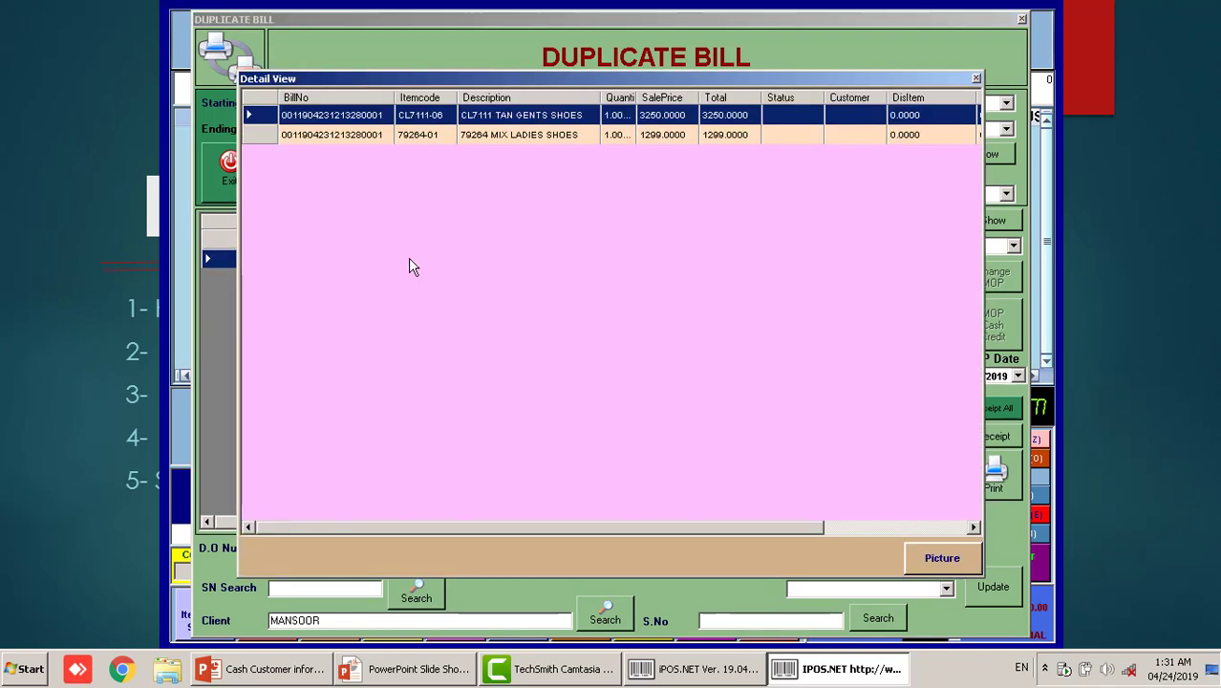
left_click(539, 135)
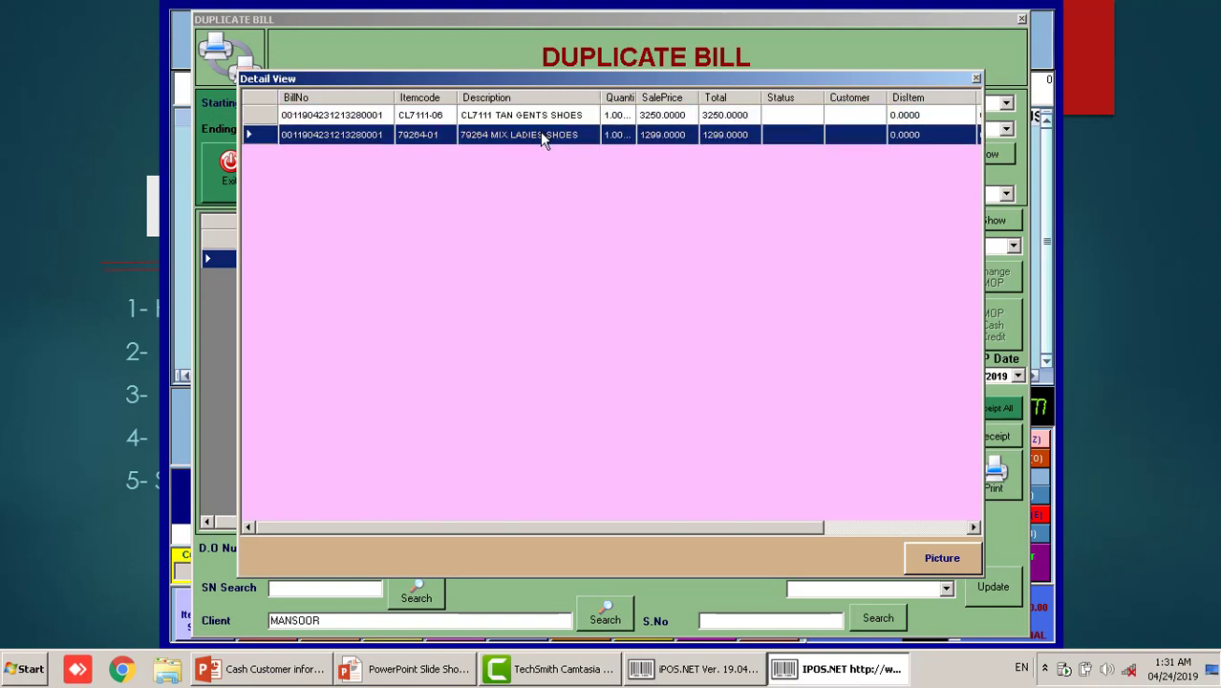
left_click(975, 78)
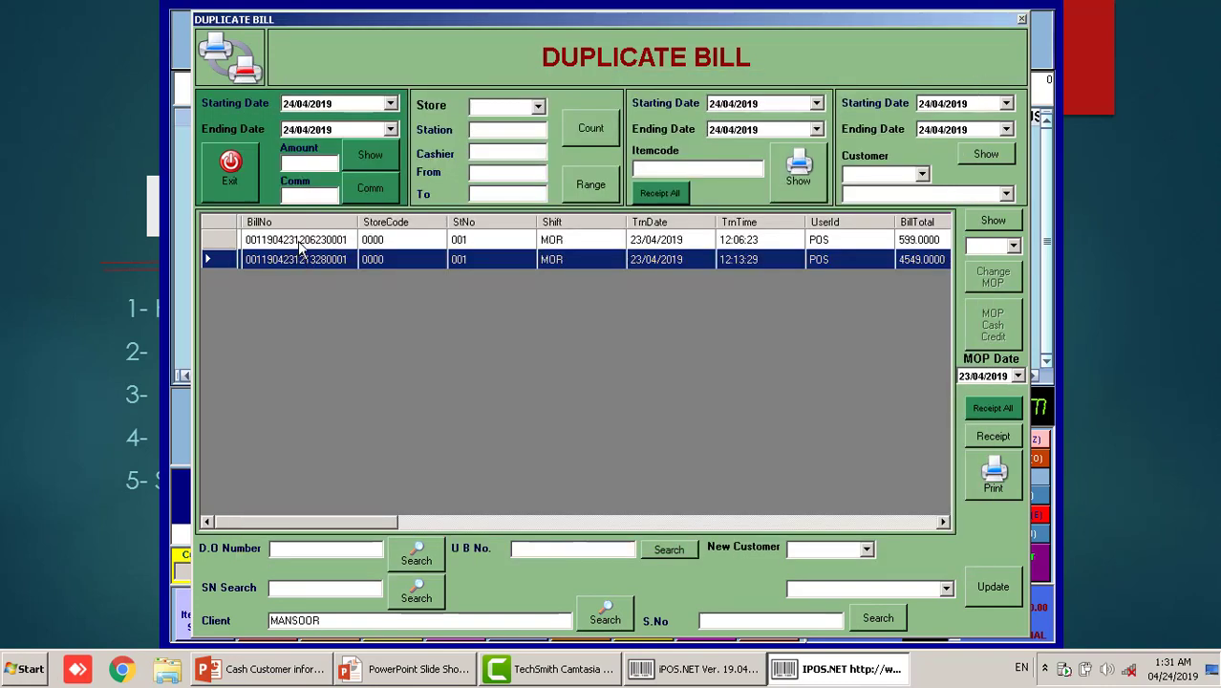
left_click(998, 435)
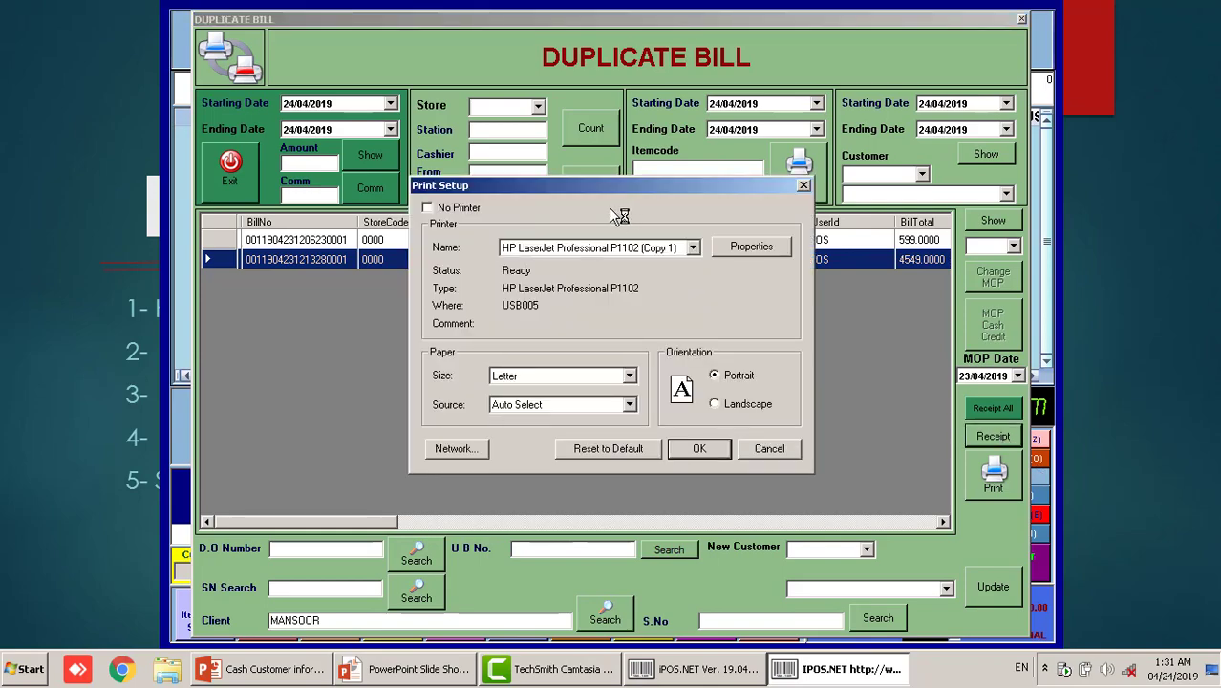
left_click(702, 453)
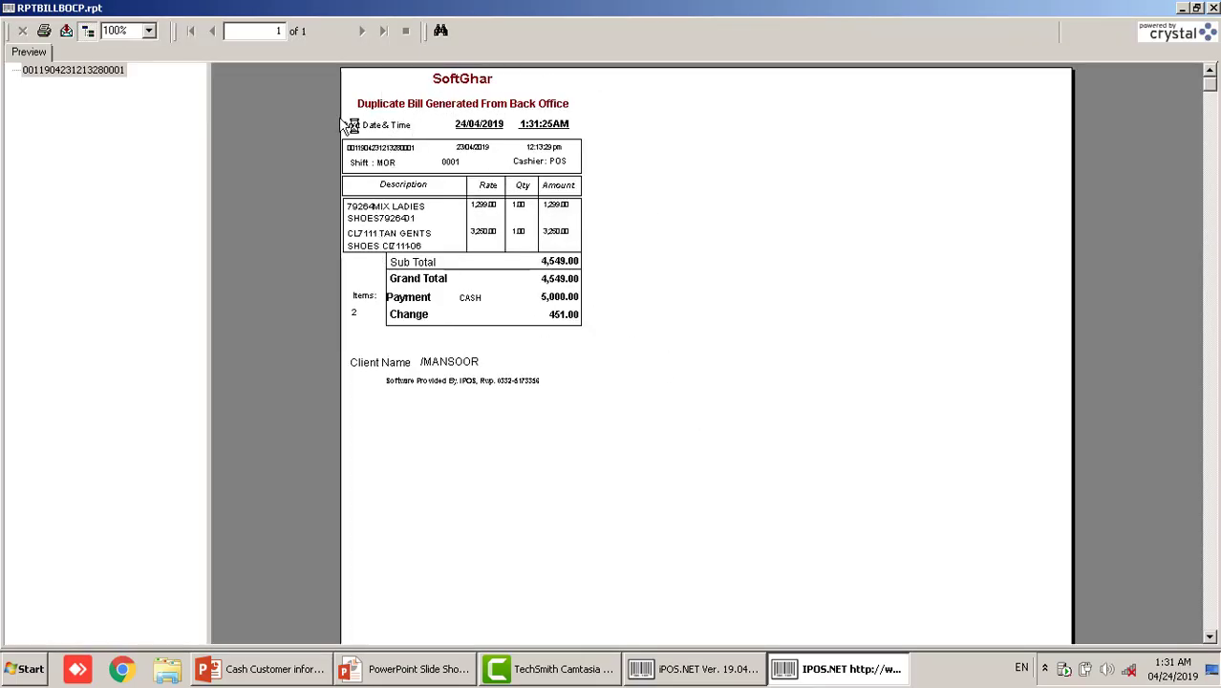
left_click(1213, 8)
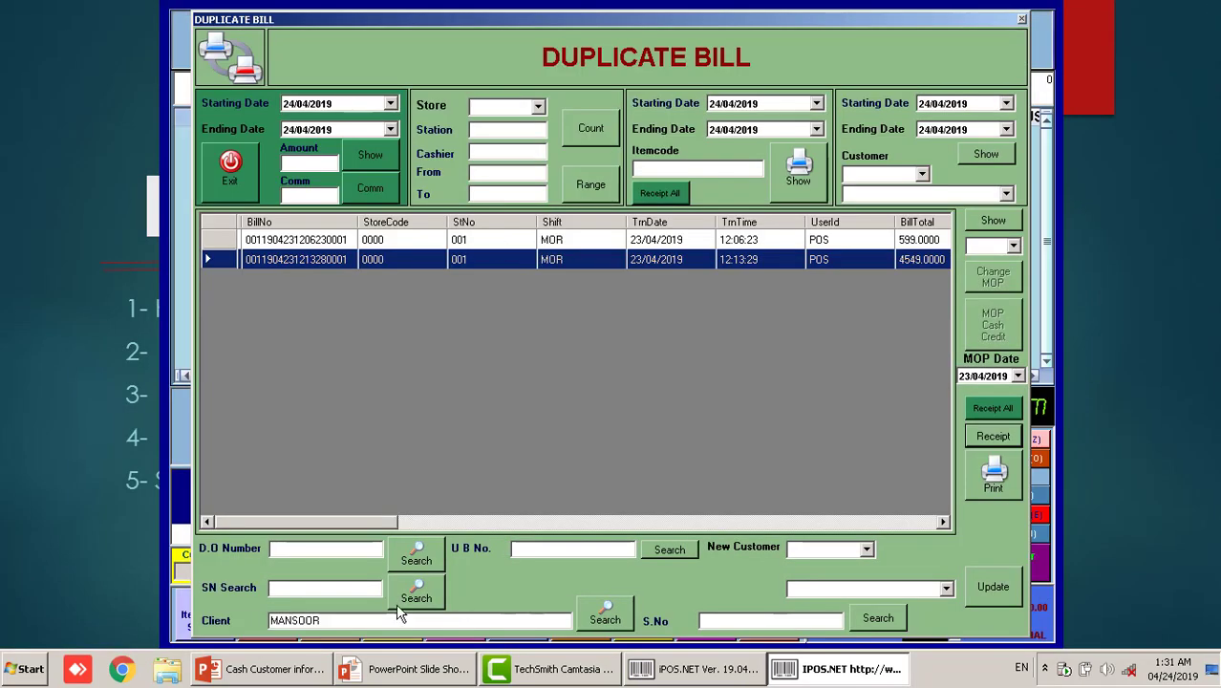
Search bills by the customer's mobile number and view the 599.0000 bill's items
left_click_drag(356, 619, 138, 631)
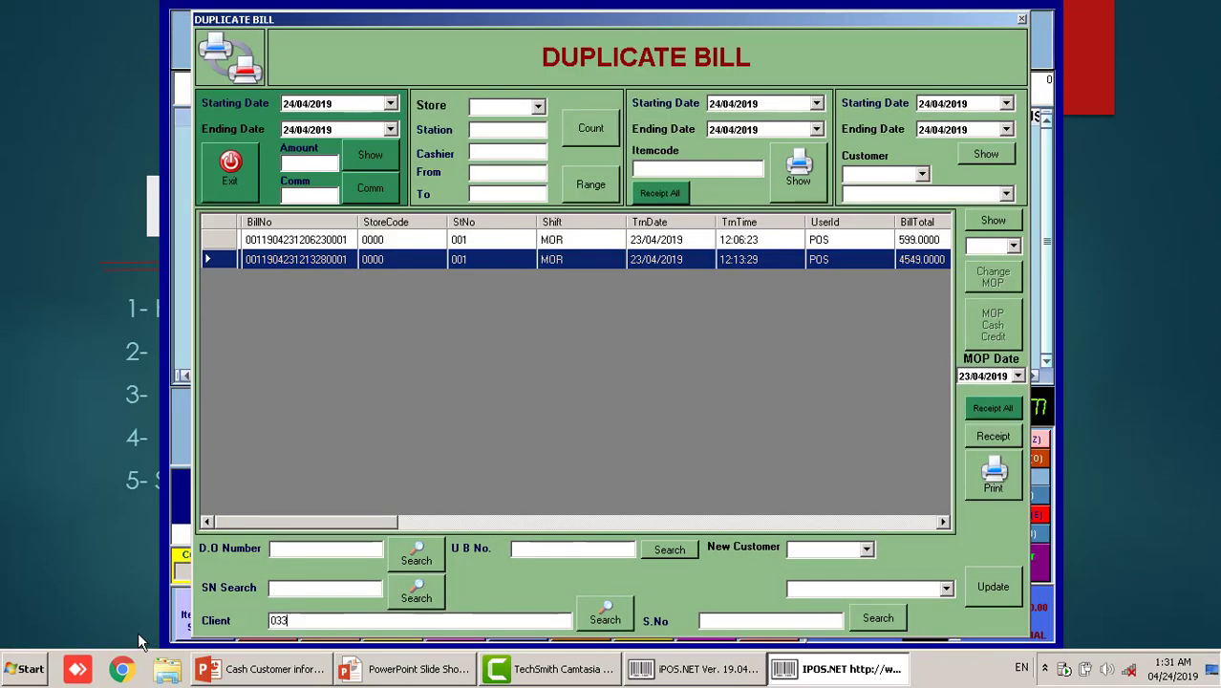
left_click(605, 619)
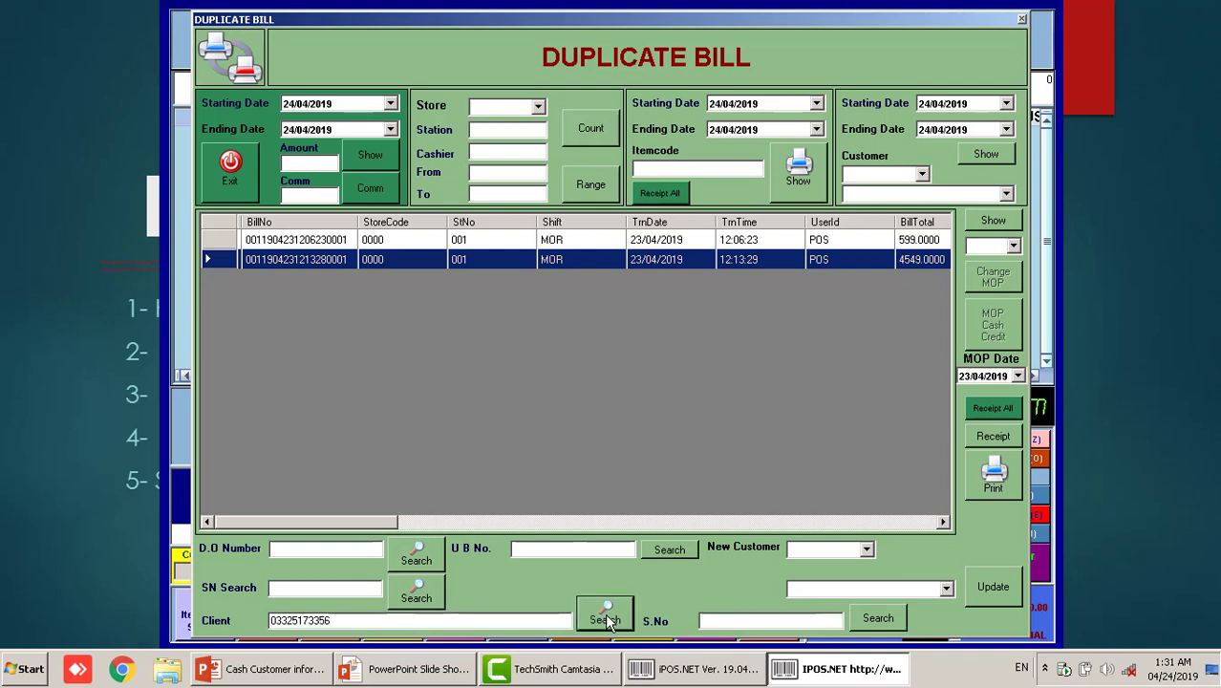
double_click(310, 241)
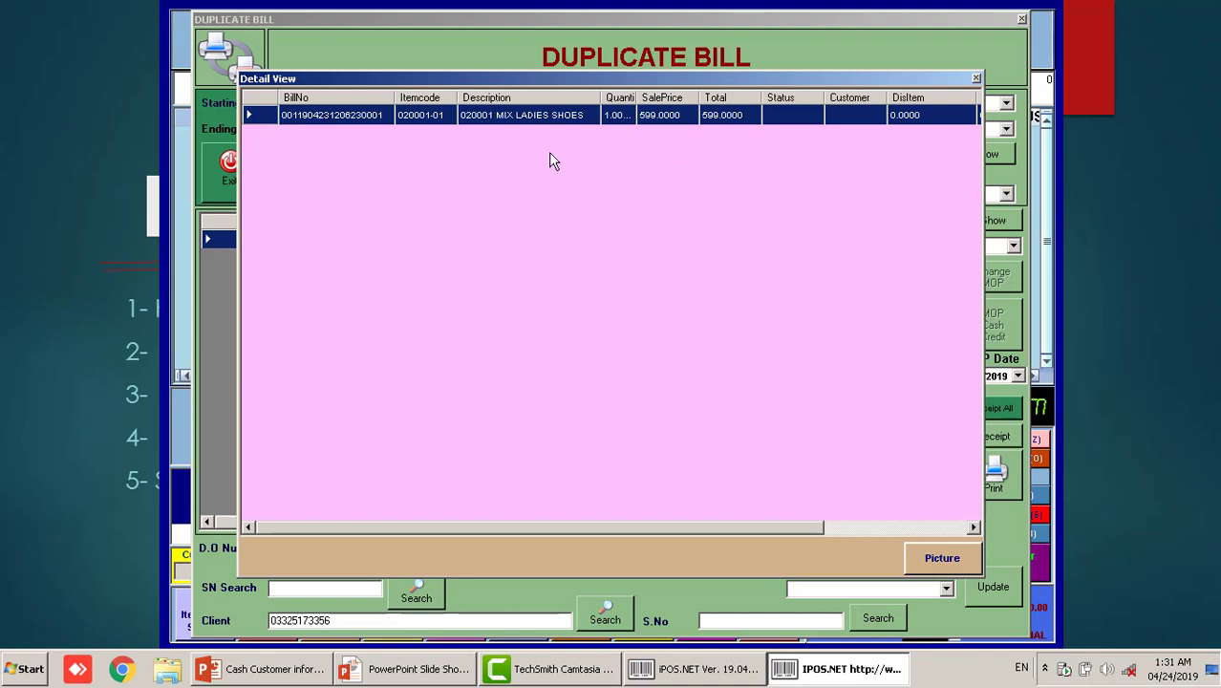
left_click(976, 80)
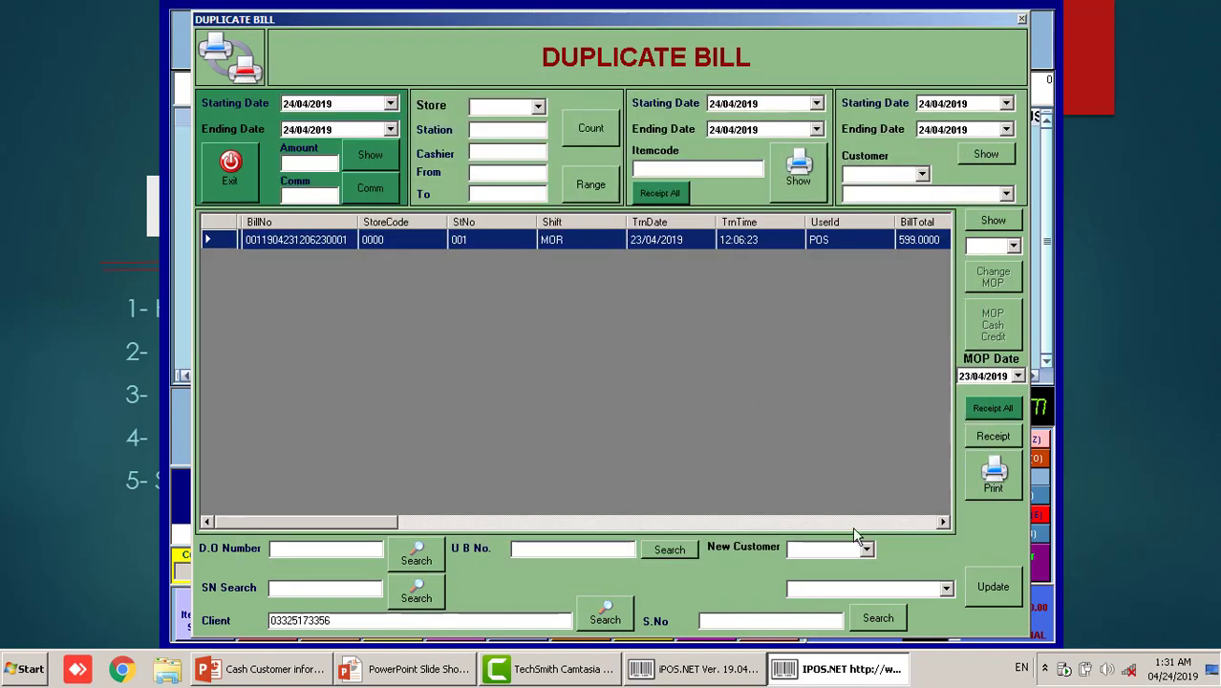
Glance at the slide show, come back, and show the Windows desktop
left_click(402, 672)
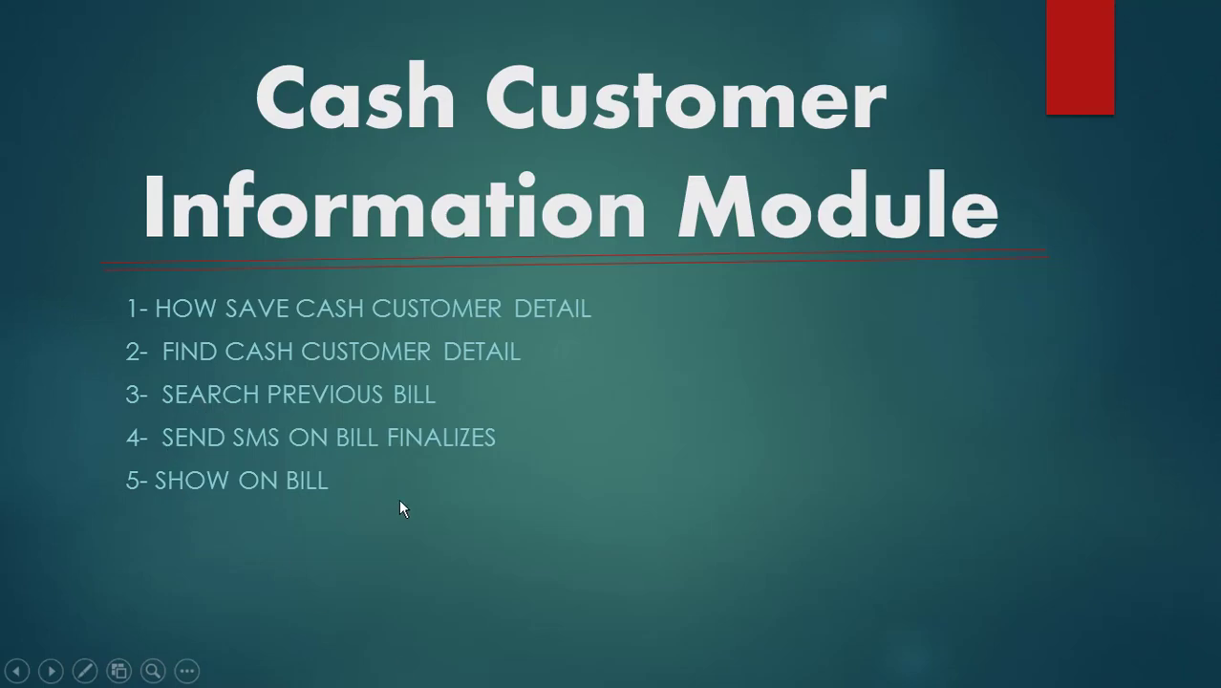
key("alt+Tab")
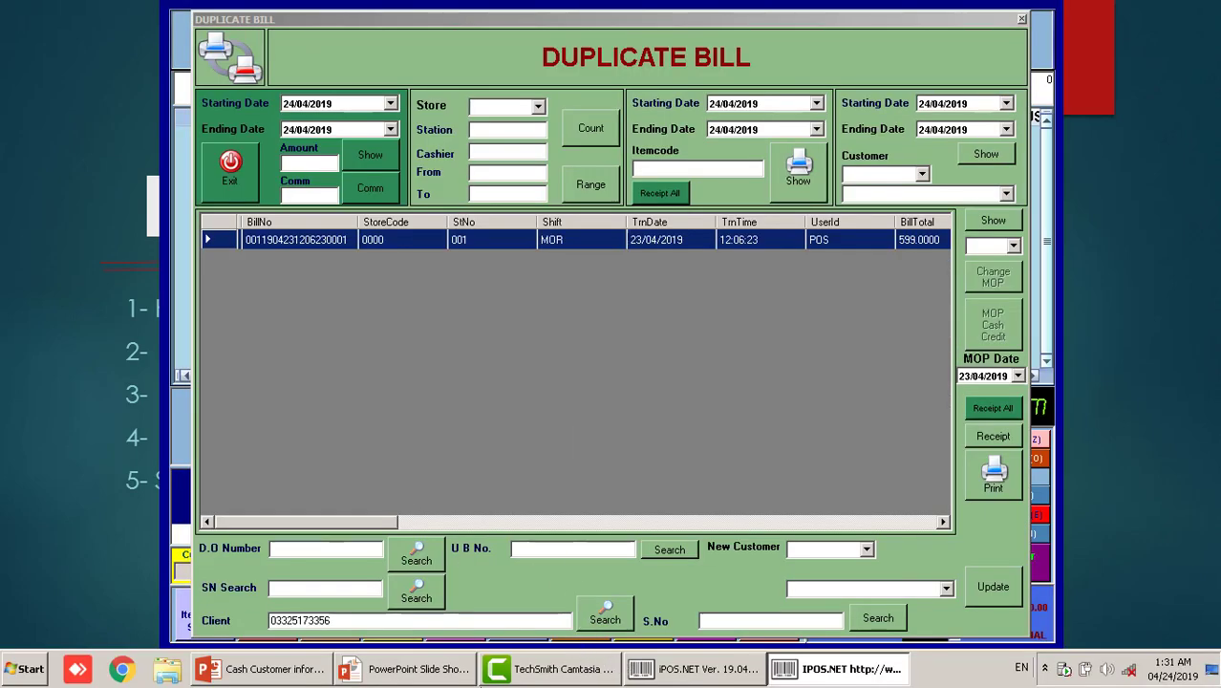
left_click(1211, 676)
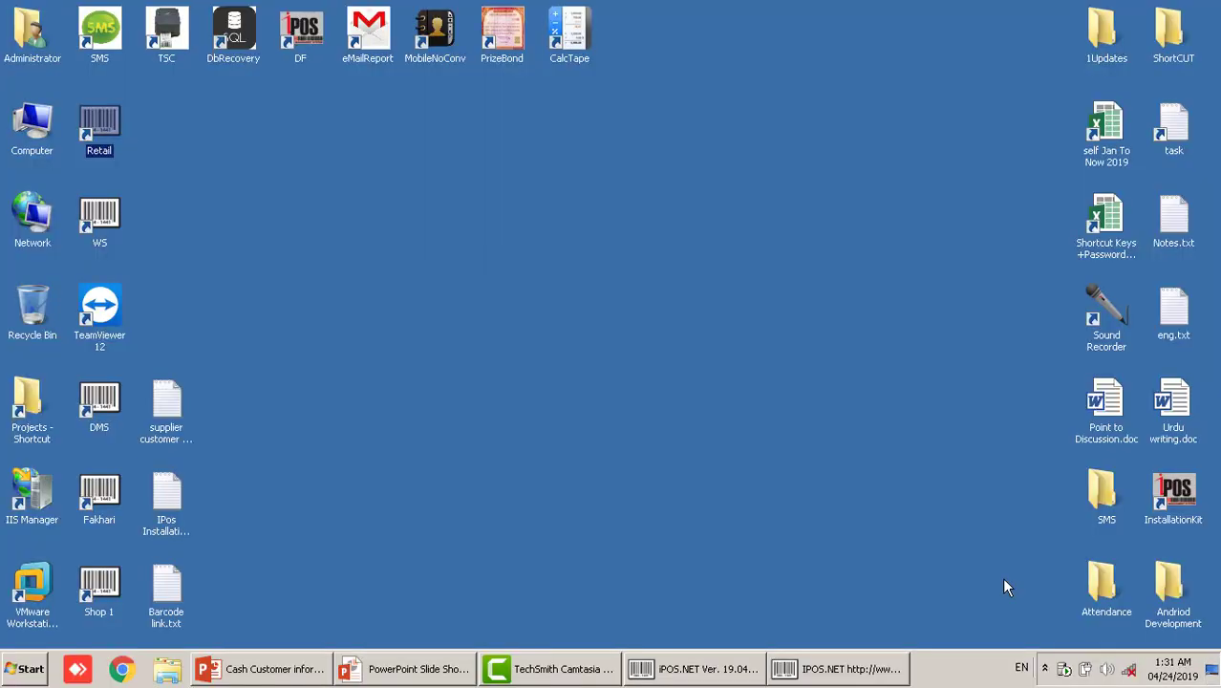
Launch SMS v 19.04.03, browse Contacts List, Conection, Utilities and About Us, then open Auto Sending
double_click(104, 26)
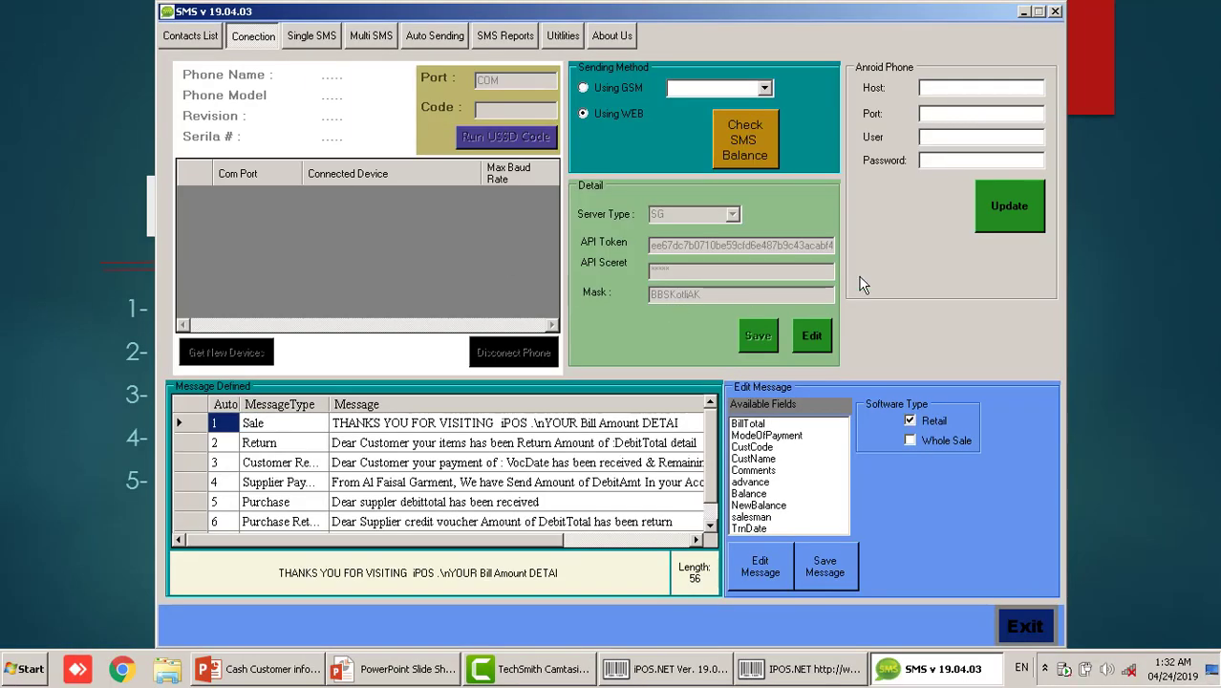
left_click(196, 38)
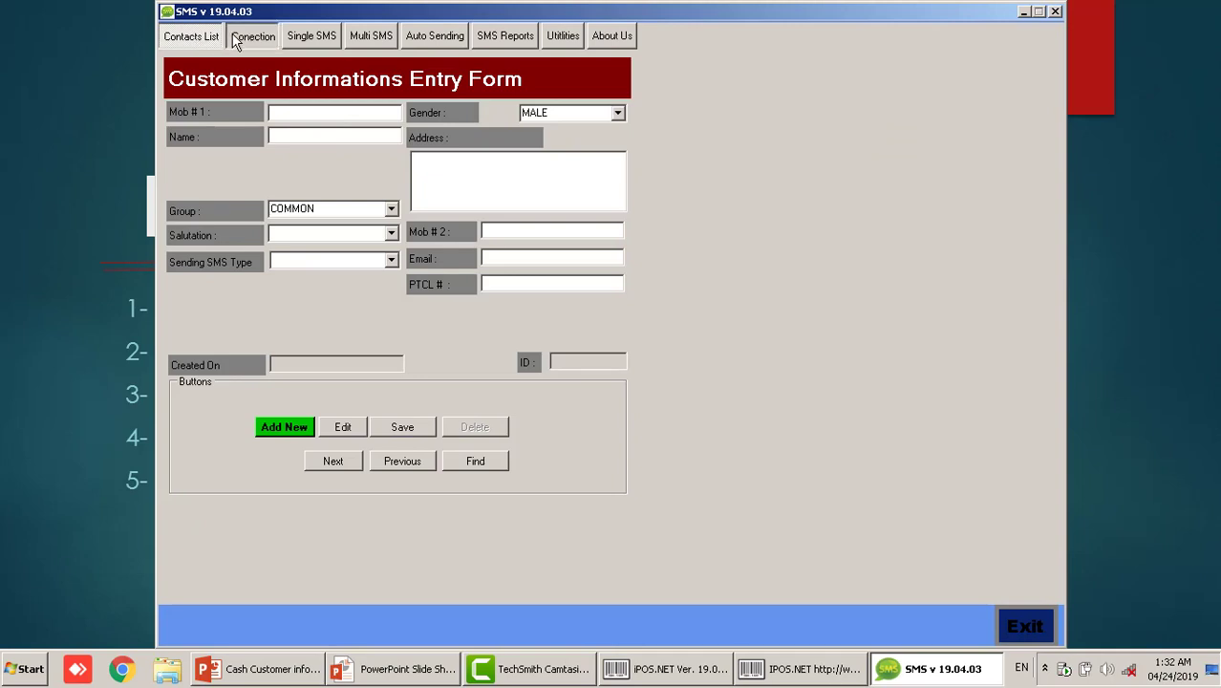
left_click(239, 38)
left_click(569, 42)
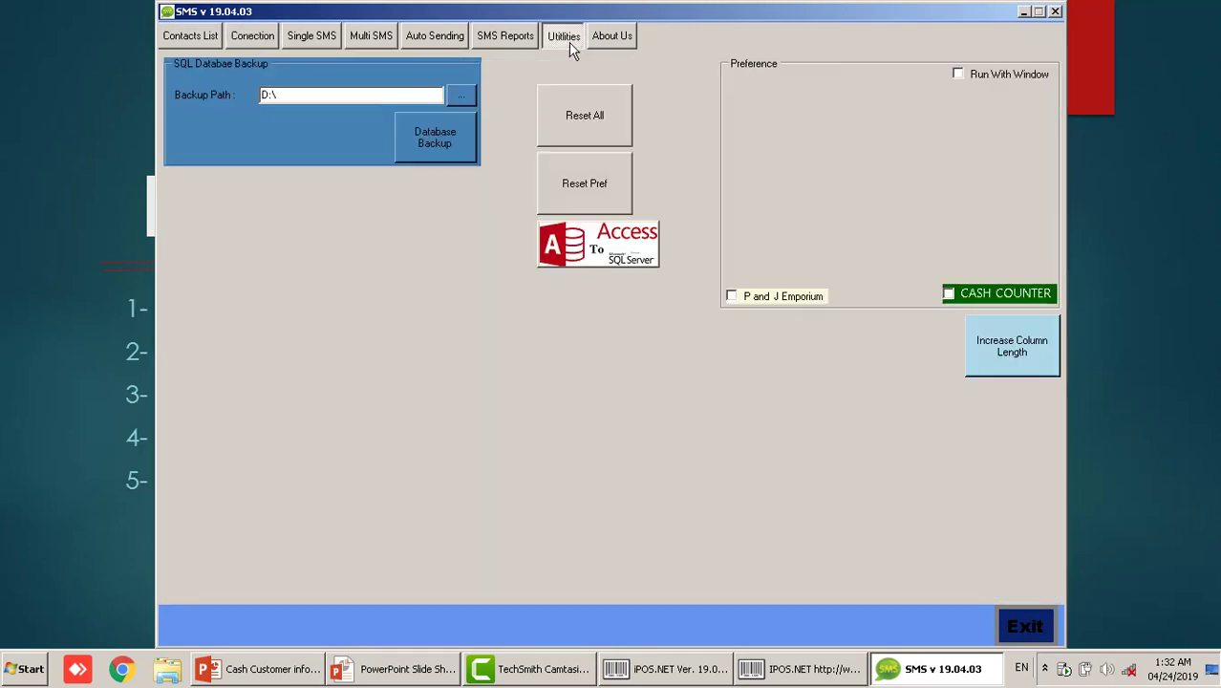
left_click(613, 40)
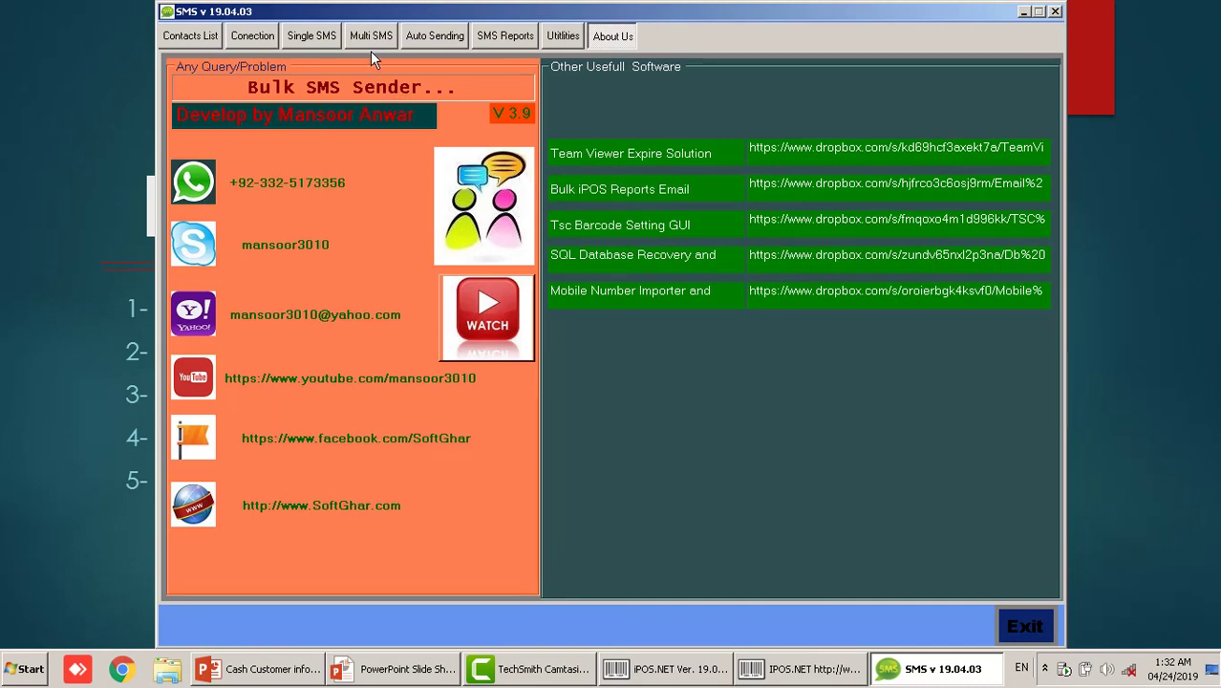
left_click(420, 38)
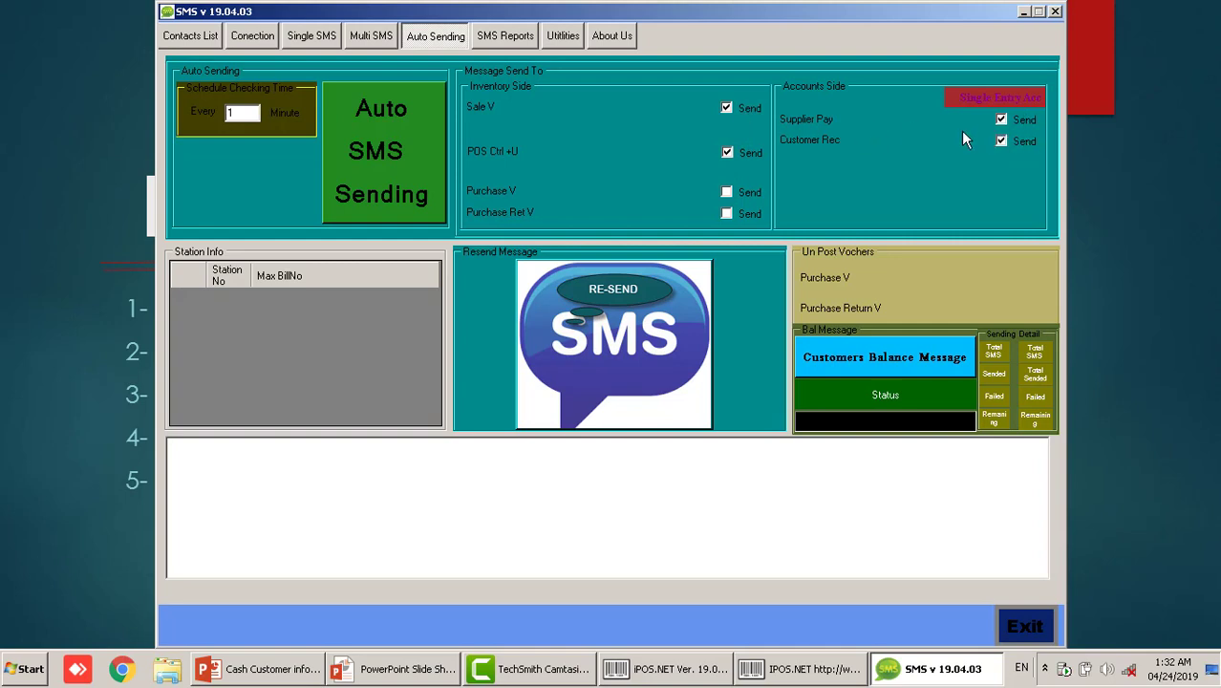
Start automatic bill SMS sending and load the sale vouchers in Resend Message
left_click(387, 136)
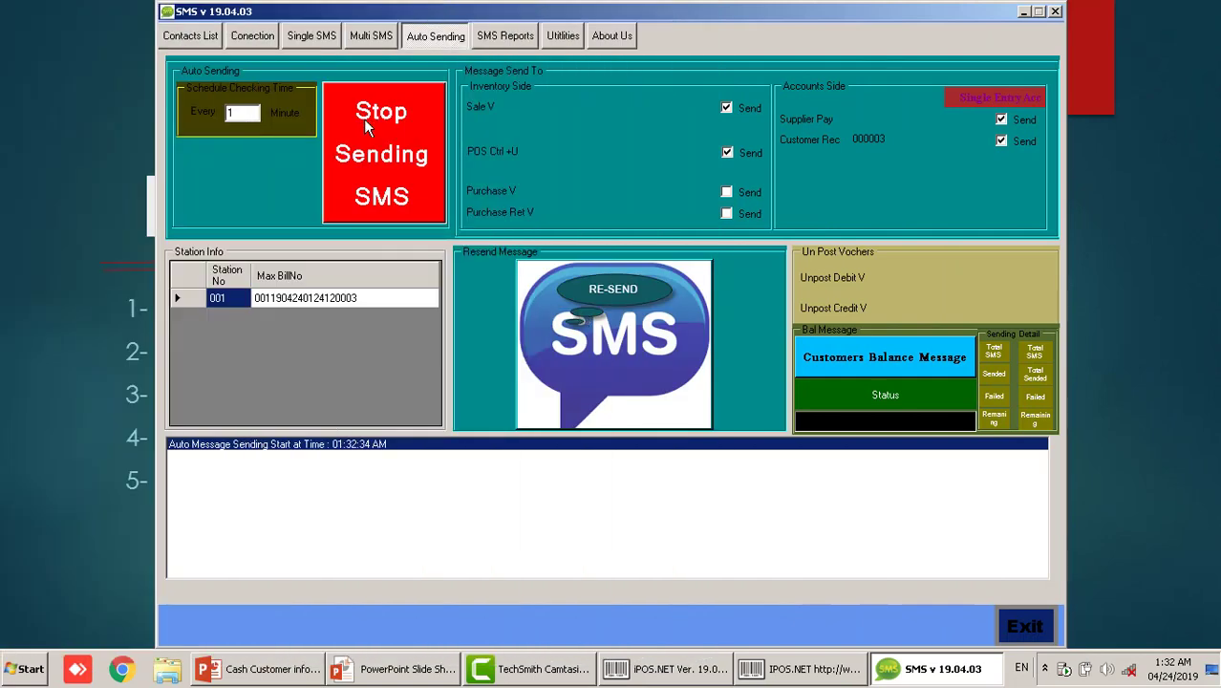
left_click(642, 328)
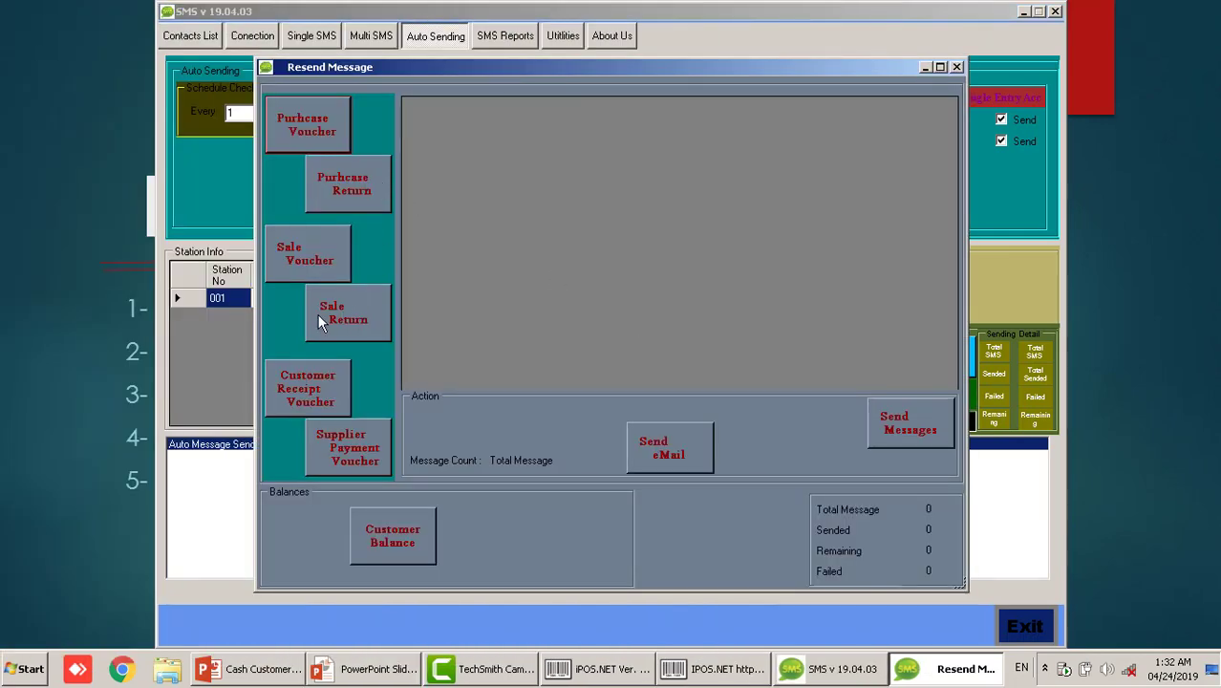
left_click(321, 266)
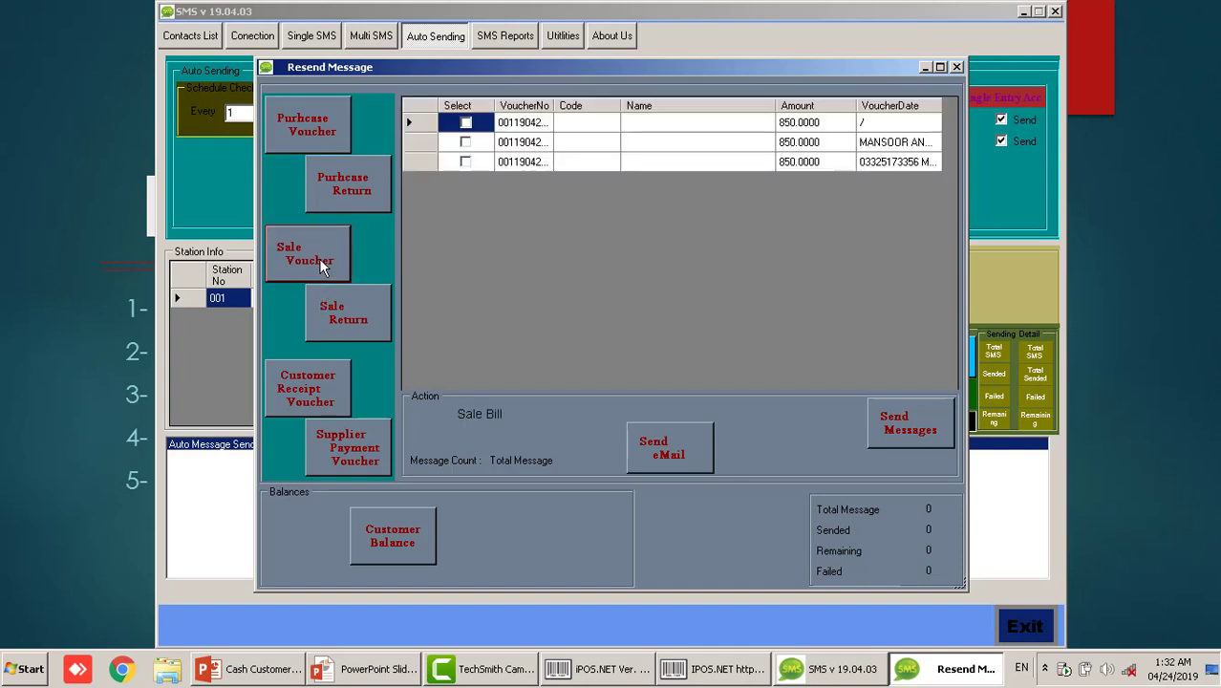
Widen VoucherDate, select the third sale bill, and send its SMS (1 sent, 0 failed)
left_click(880, 148)
left_click(891, 166)
left_click(901, 144)
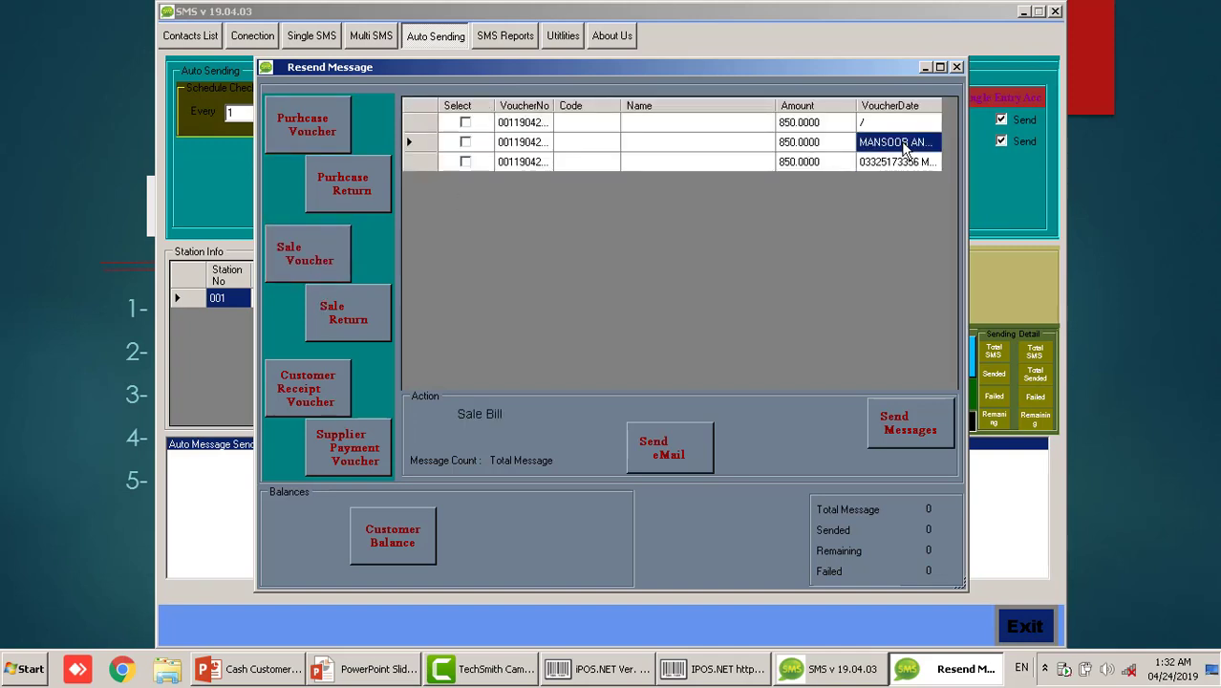
left_click(902, 165)
left_click_drag(939, 101, 956, 101)
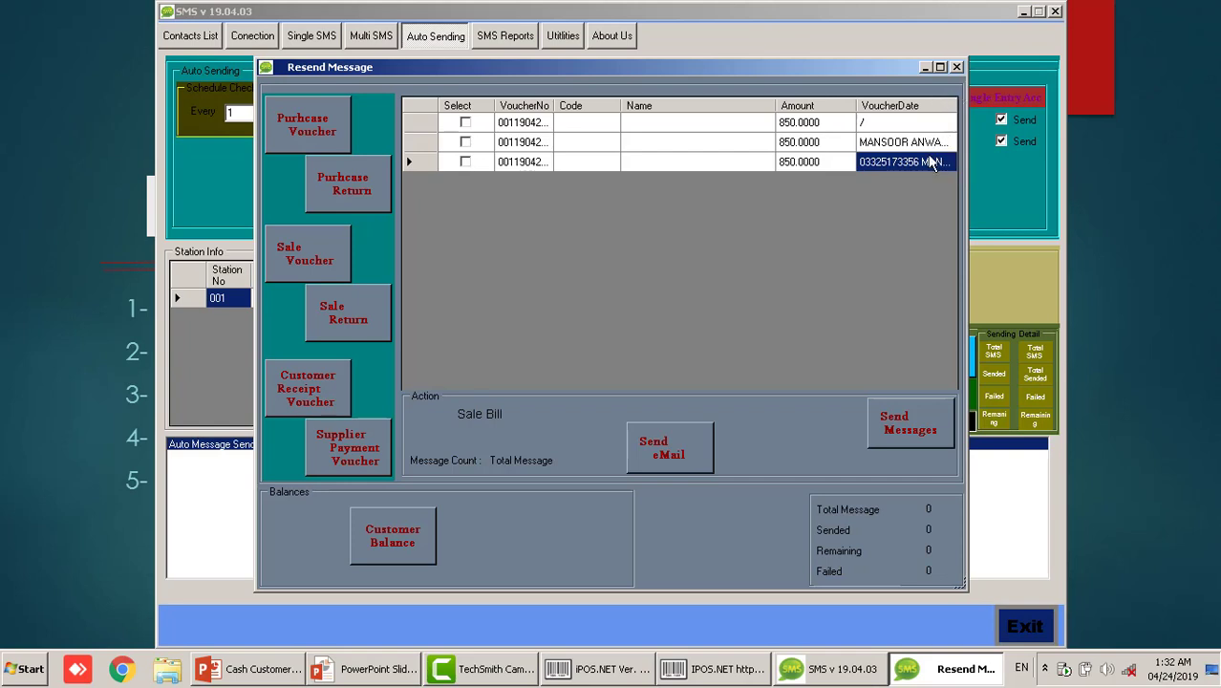
left_click(465, 162)
left_click(901, 421)
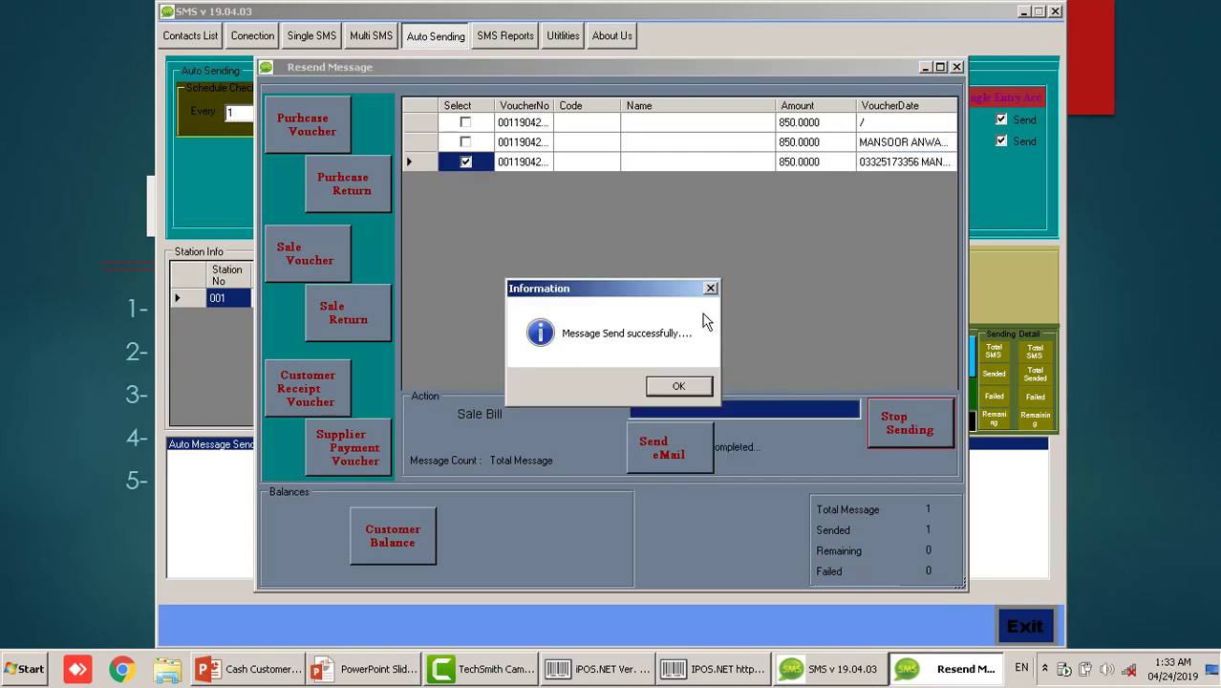
left_click(653, 384)
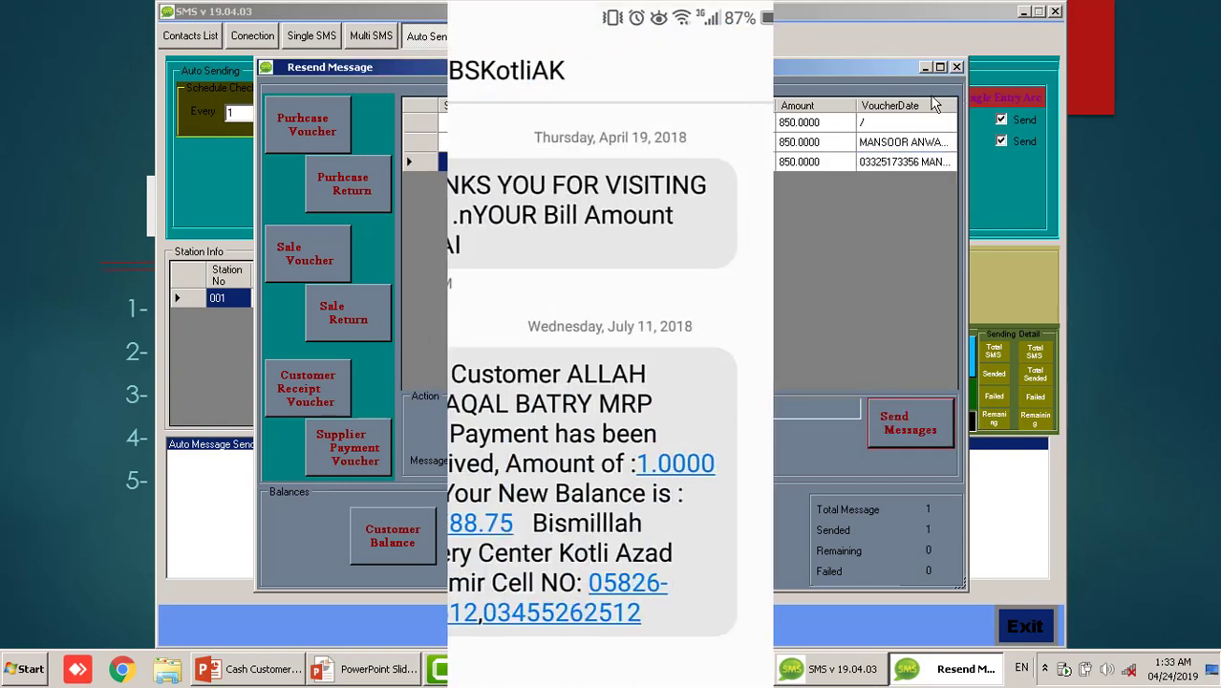
Close Resend Message, review the Sale, Return and receipt SMS templates, then exit the SMS program
left_click(956, 67)
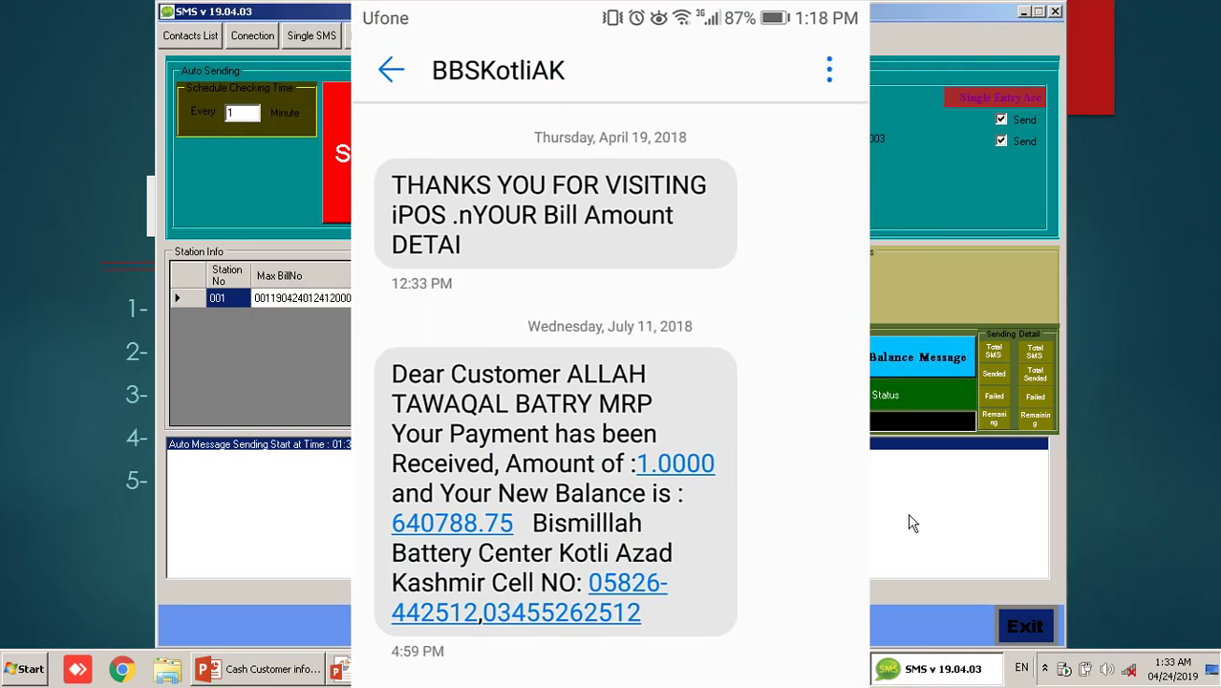
left_click(266, 36)
left_click(451, 419)
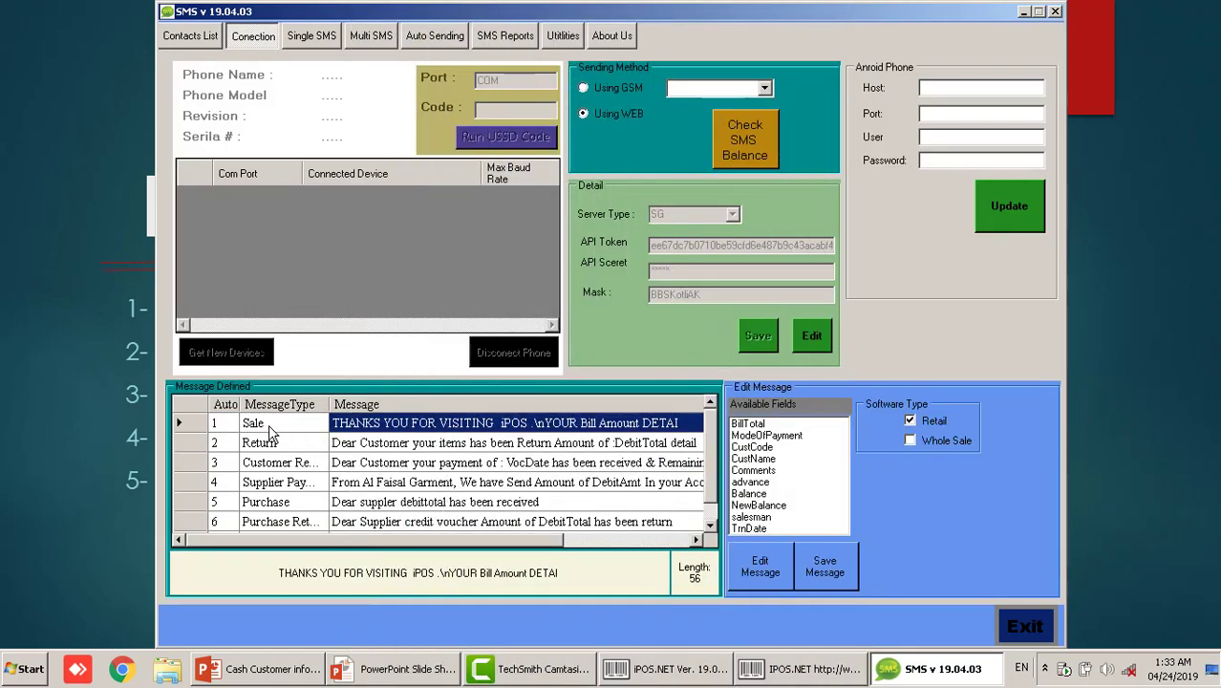
left_click(269, 425)
left_click(477, 428)
left_click(273, 445)
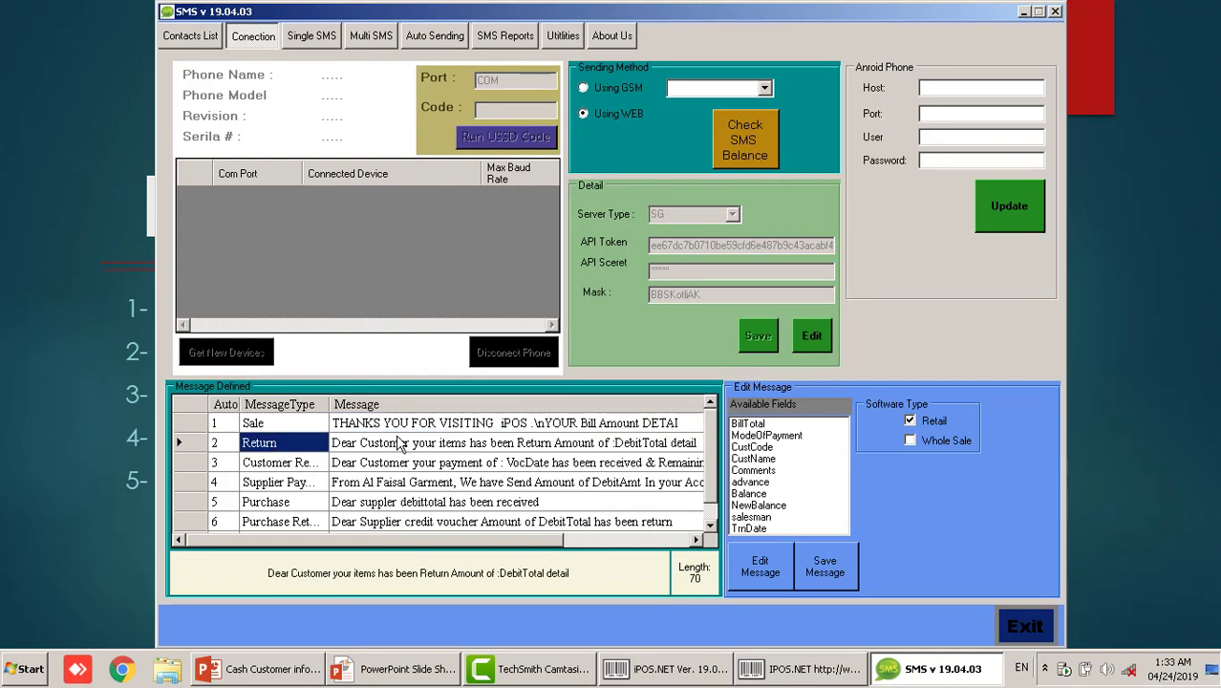
left_click(280, 464)
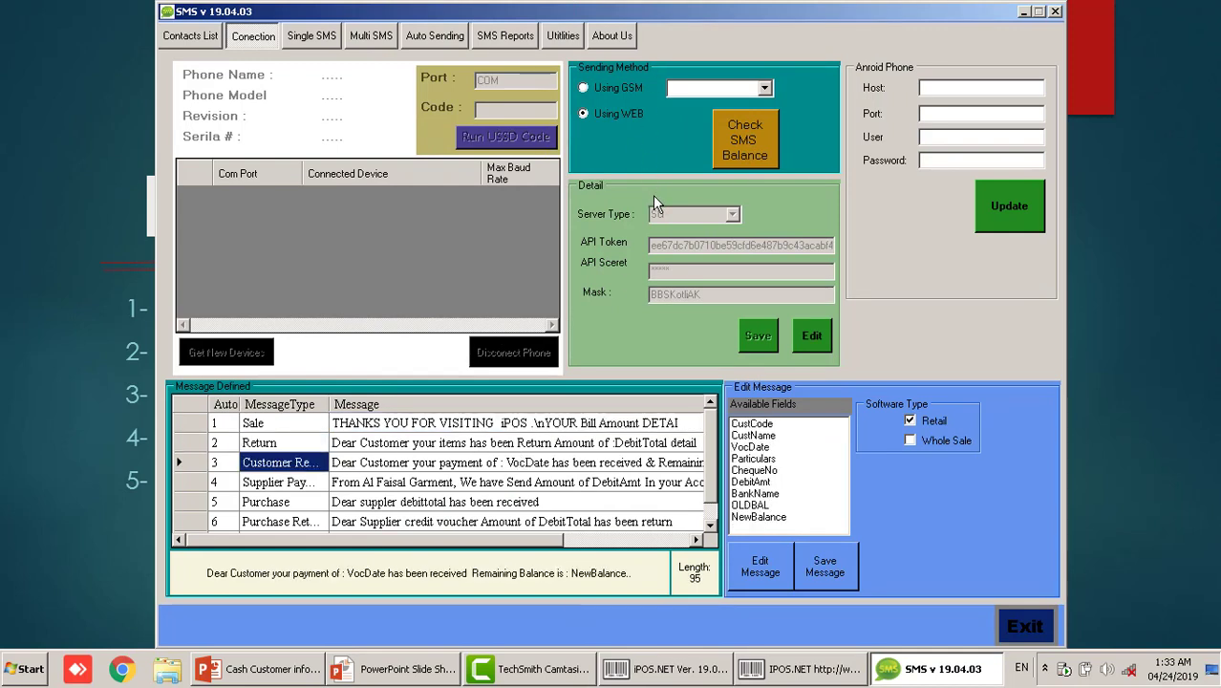
left_click(1026, 628)
left_click(621, 388)
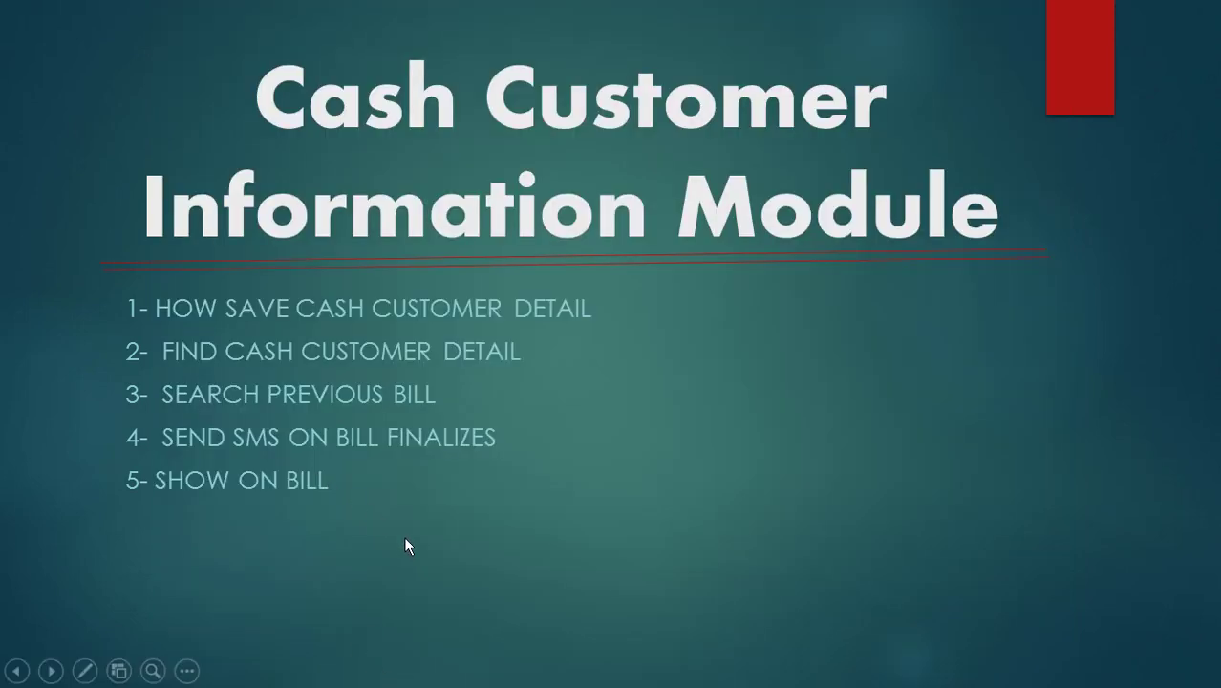
Back in iPOS.NET's Point Of Sale, enter a 1000 payment for the 850.00 bill
key("alt+Tab")
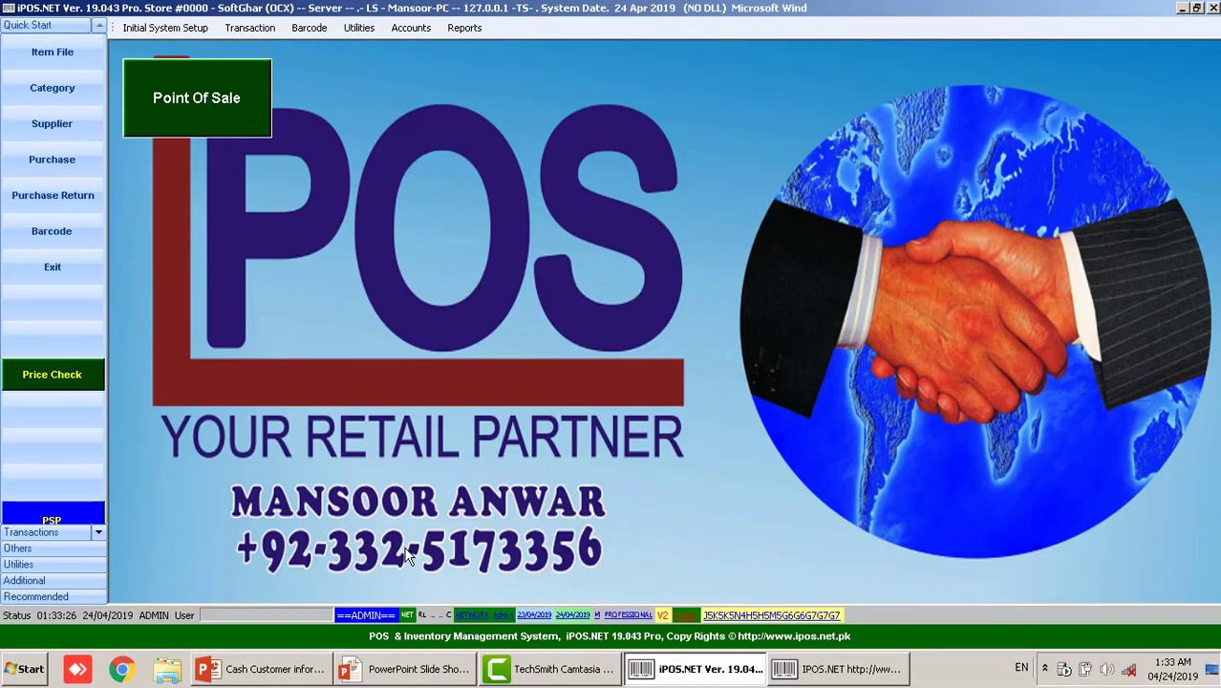
left_click(234, 114)
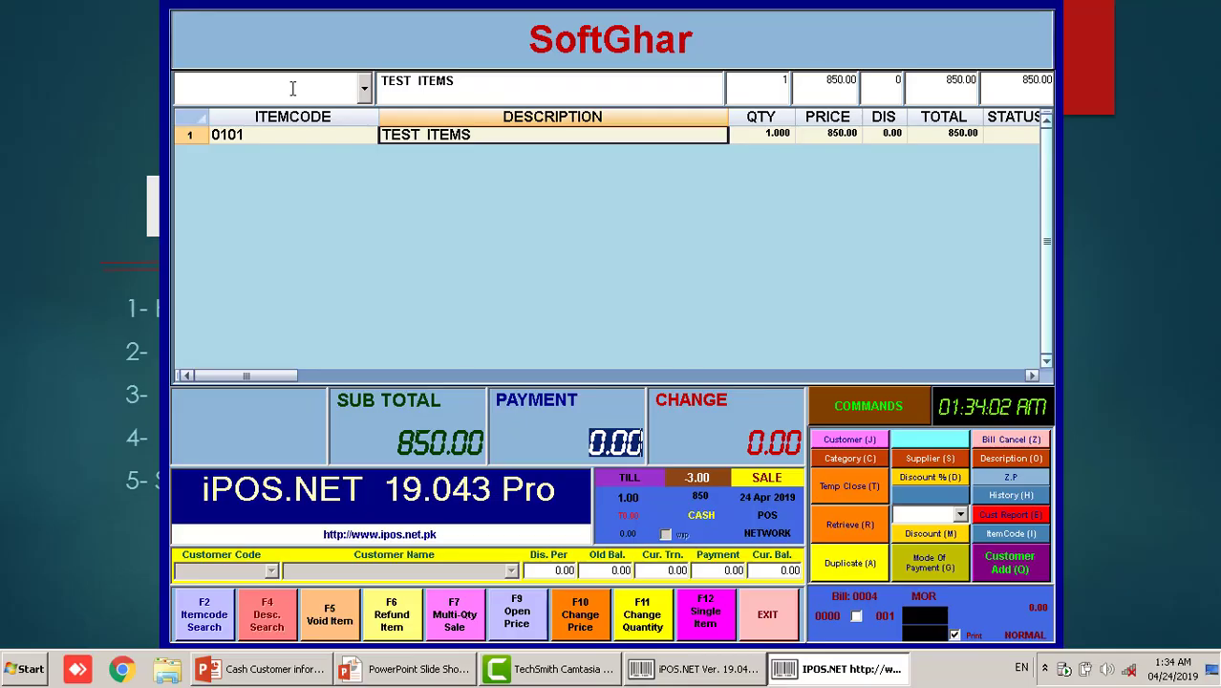
type("1")
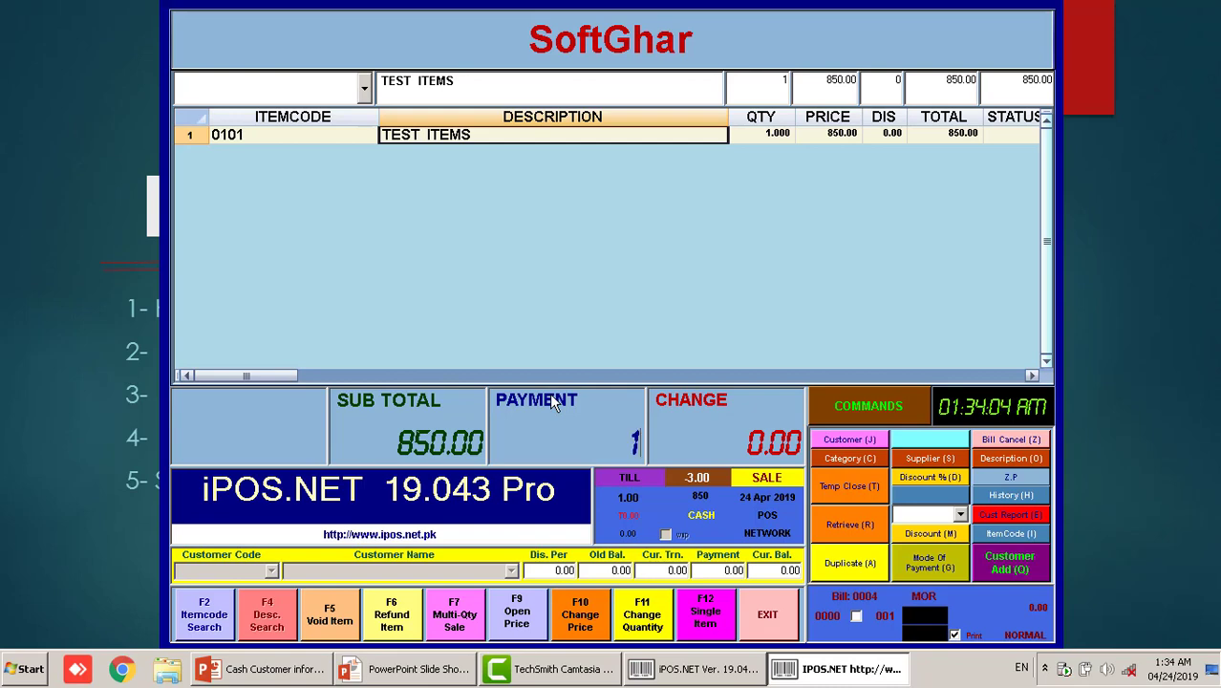
type("000")
key("Return")
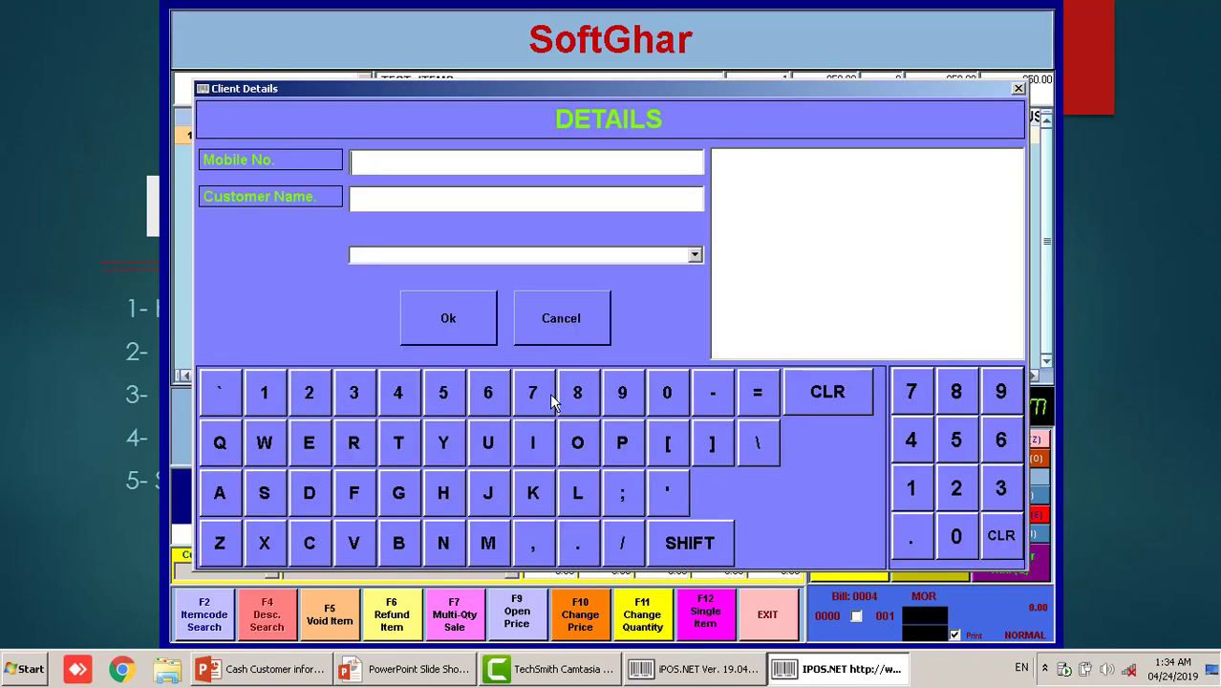
Search the saved customer by name and attach them to bill 0004, showing the receipt preview
type("/MANSOOR")
key("Return")
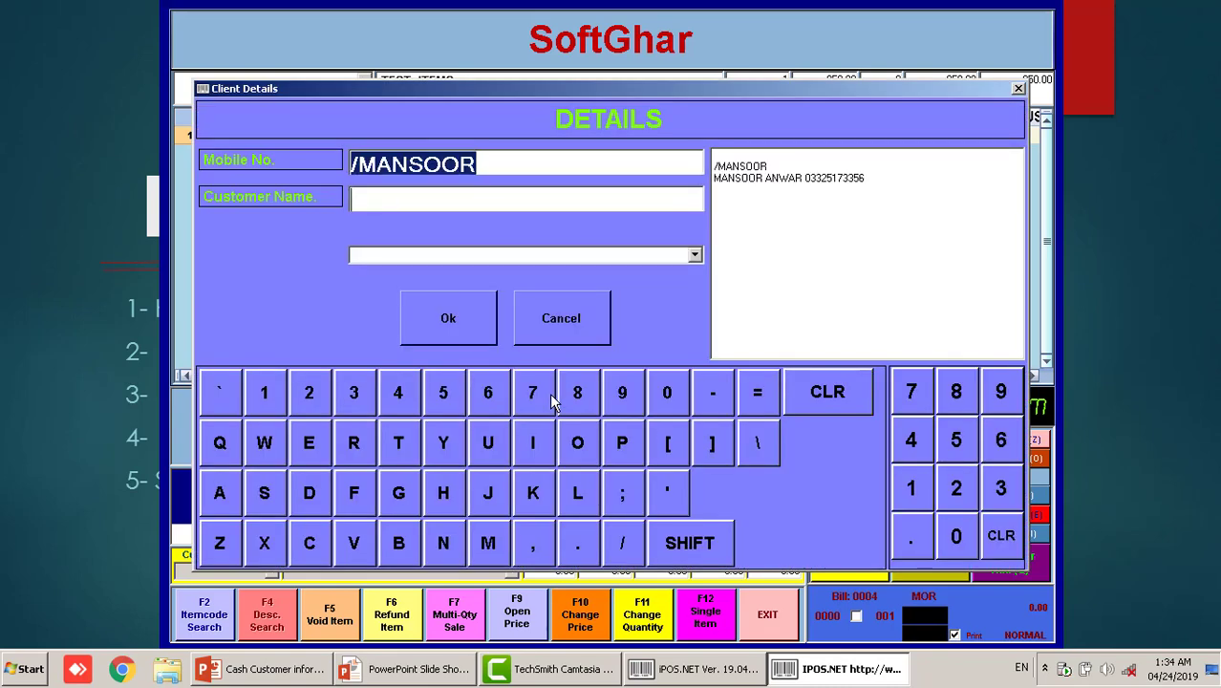
left_click(823, 179)
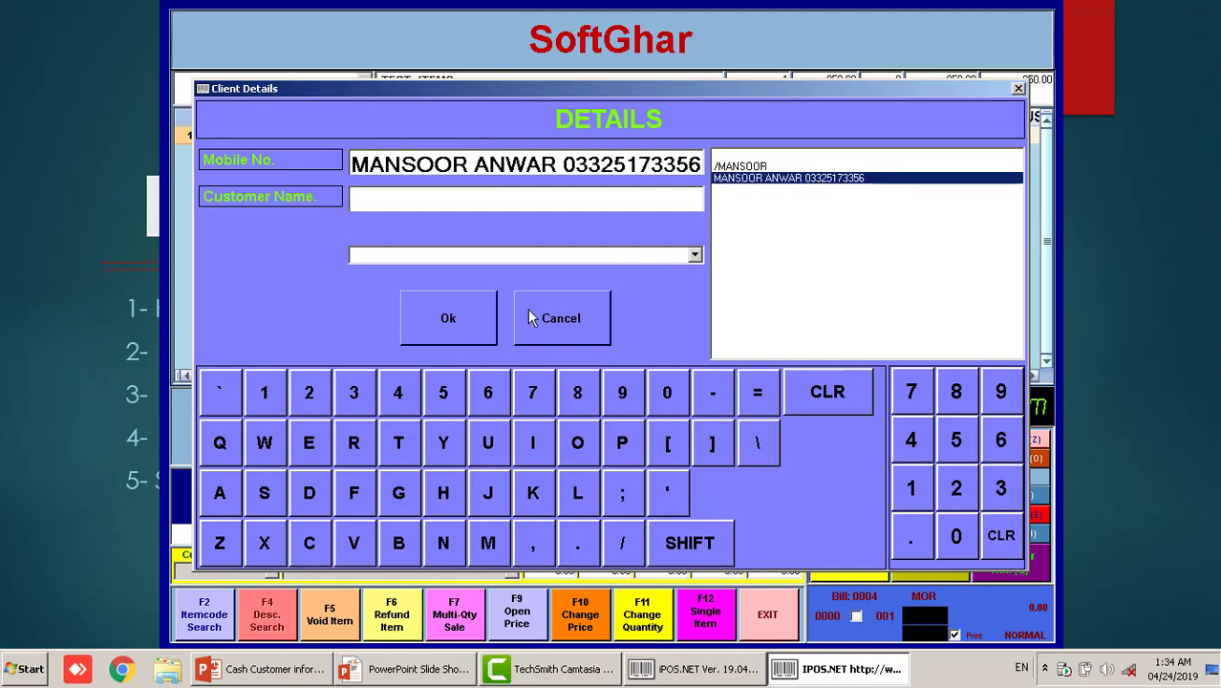
left_click(442, 318)
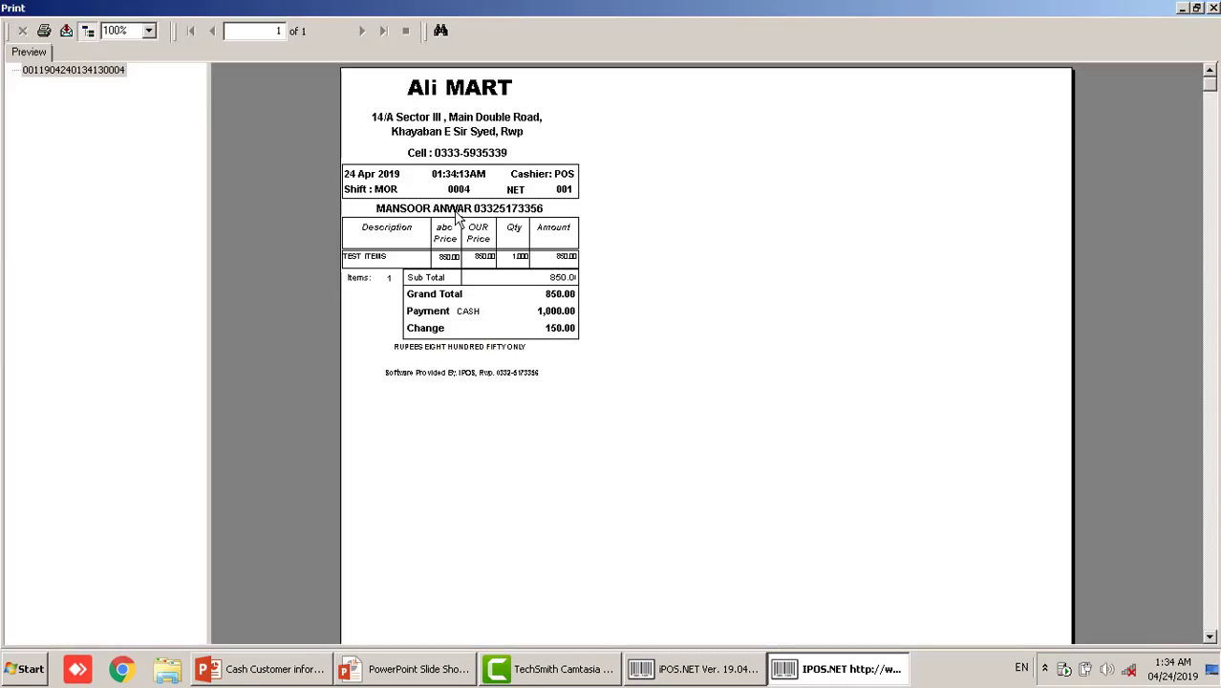
Zoom the receipt preview to 150%, then close it and return to the Cash Customer information presentation
left_click(408, 210)
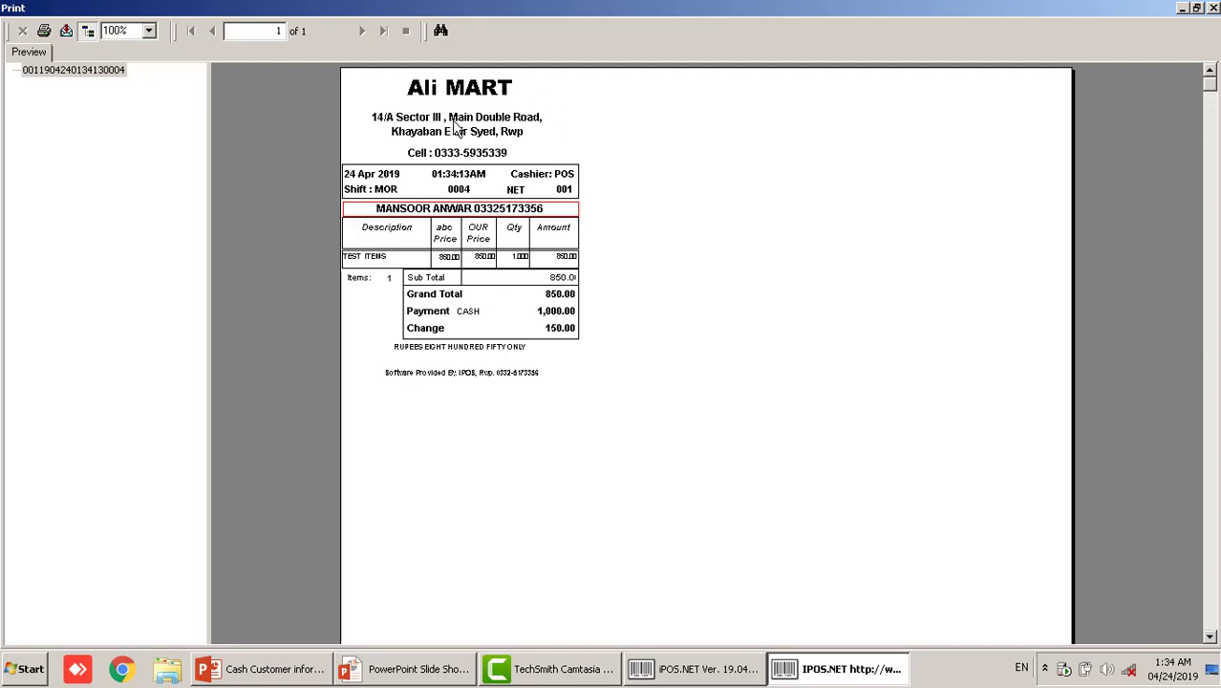
left_click(125, 33)
type("150")
key("Return")
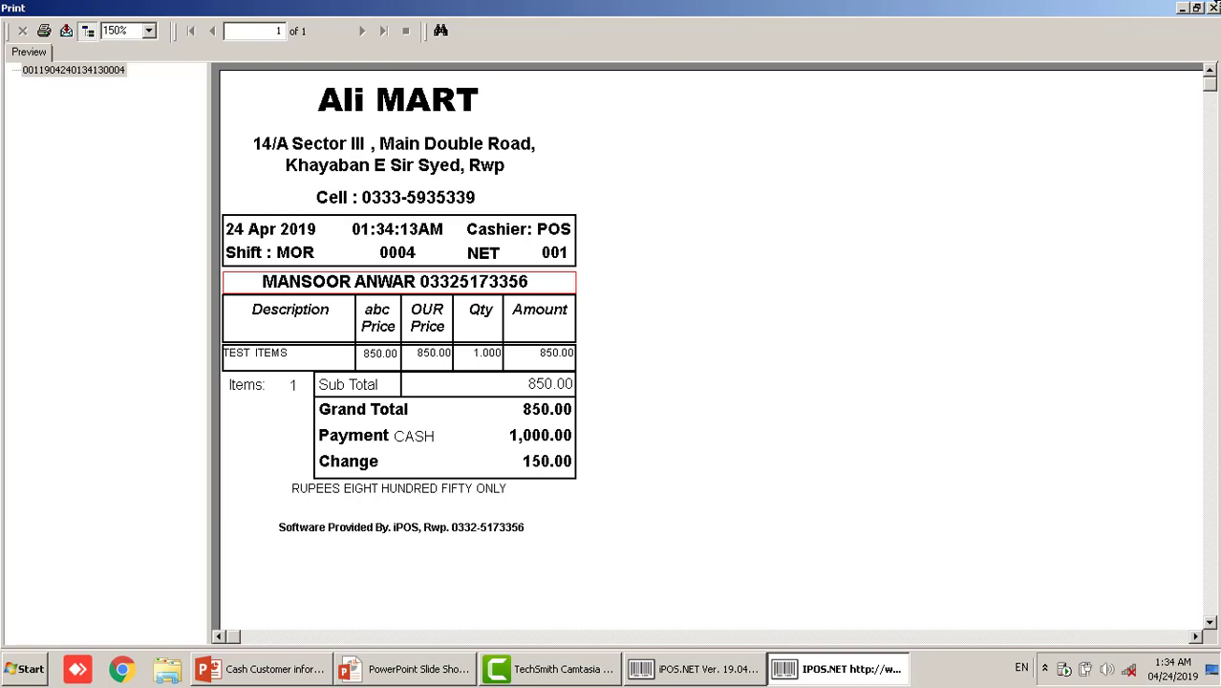
left_click(1214, 7)
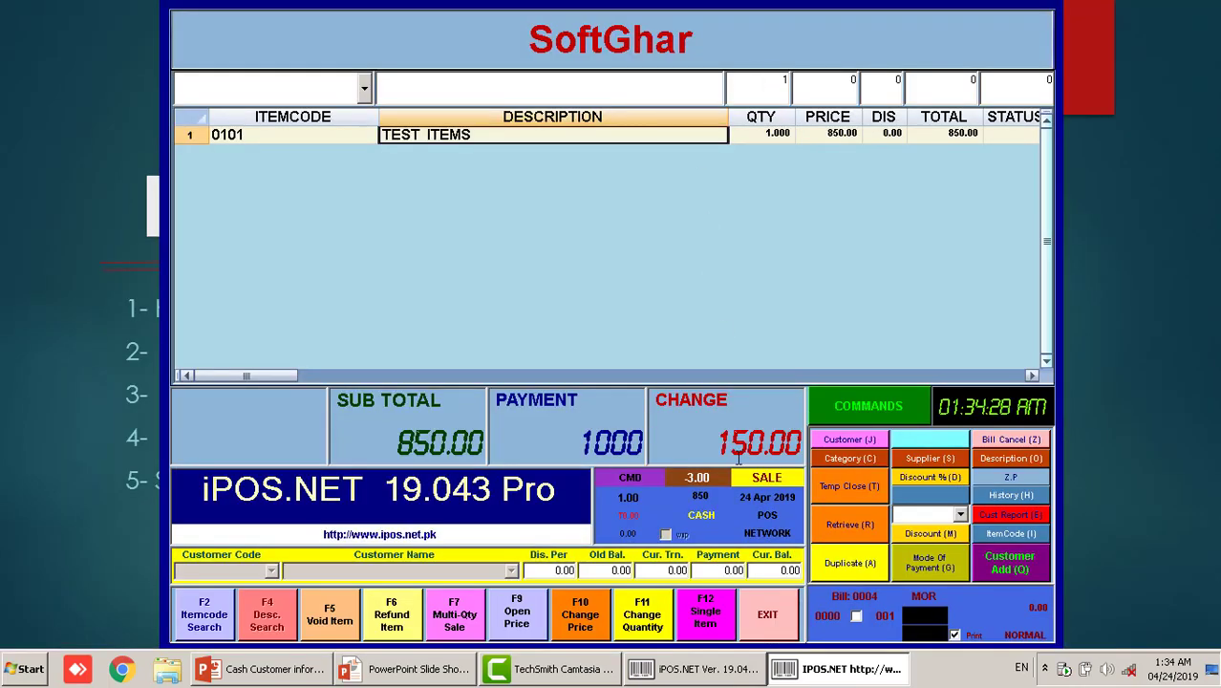
left_click(296, 668)
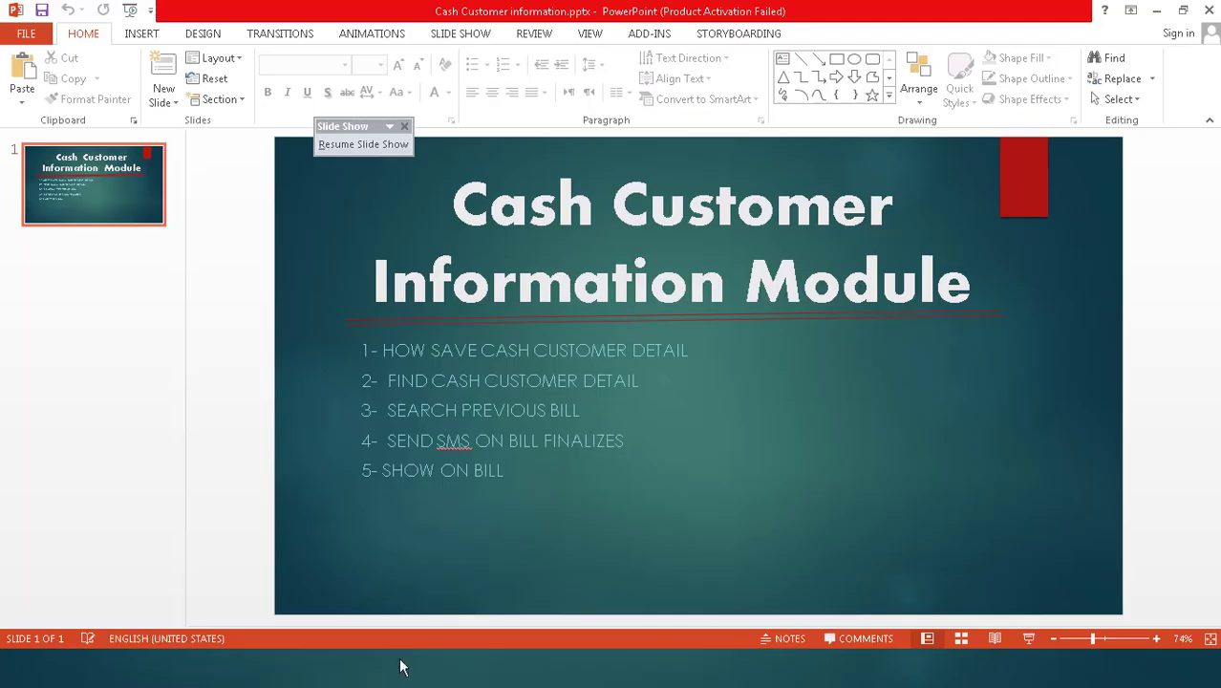